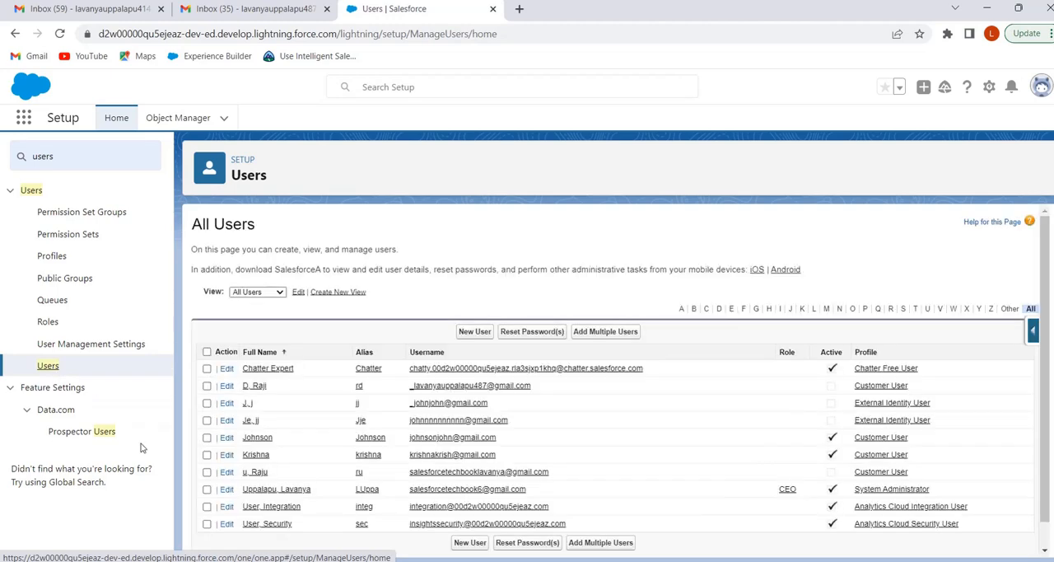
Review the user details of the two active users with the Customer User profile, leaving both records without changes
click(227, 455)
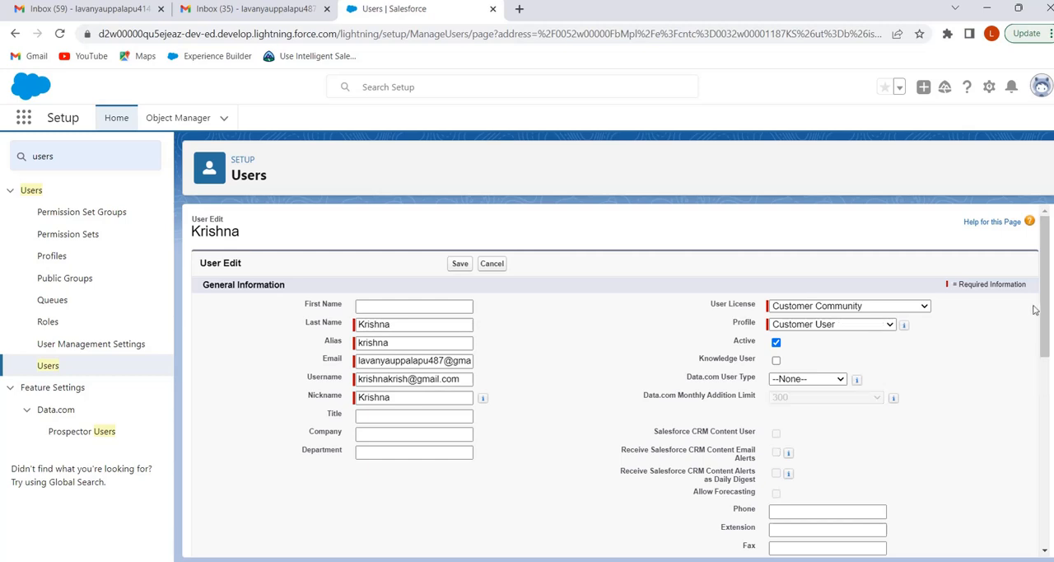
drag(1042, 307, 1012, 305)
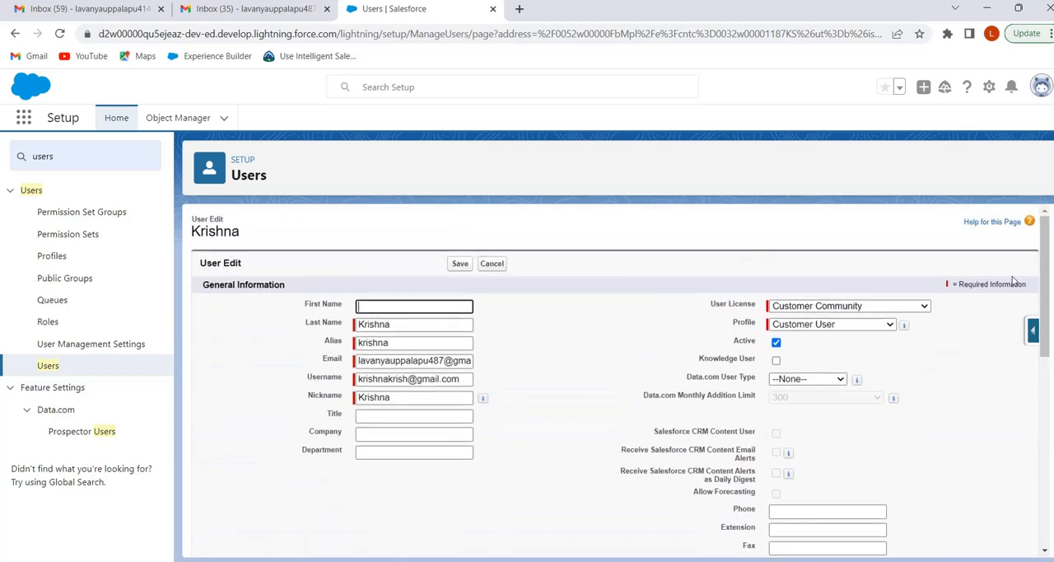
click(488, 265)
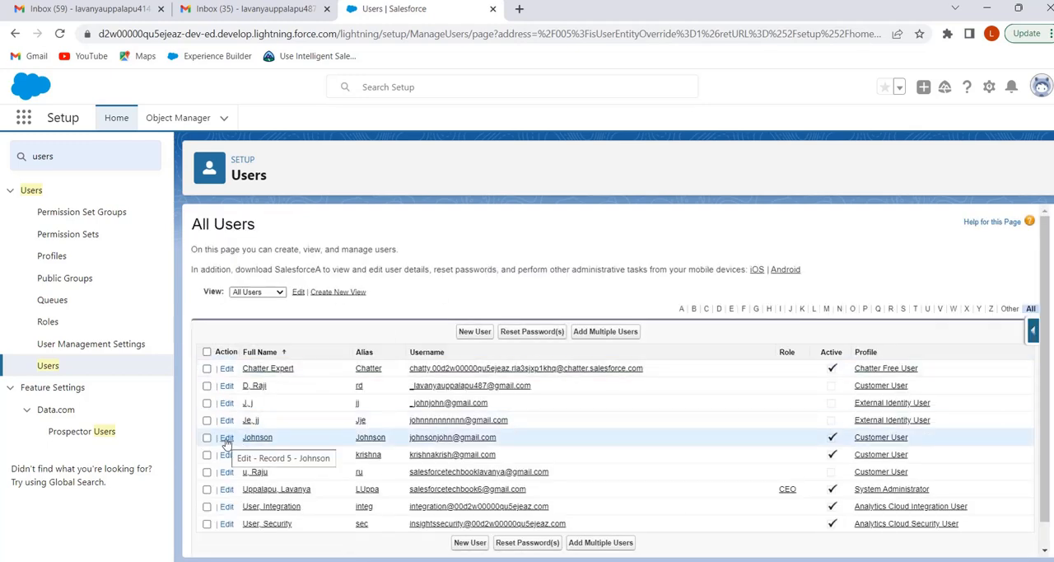
click(227, 439)
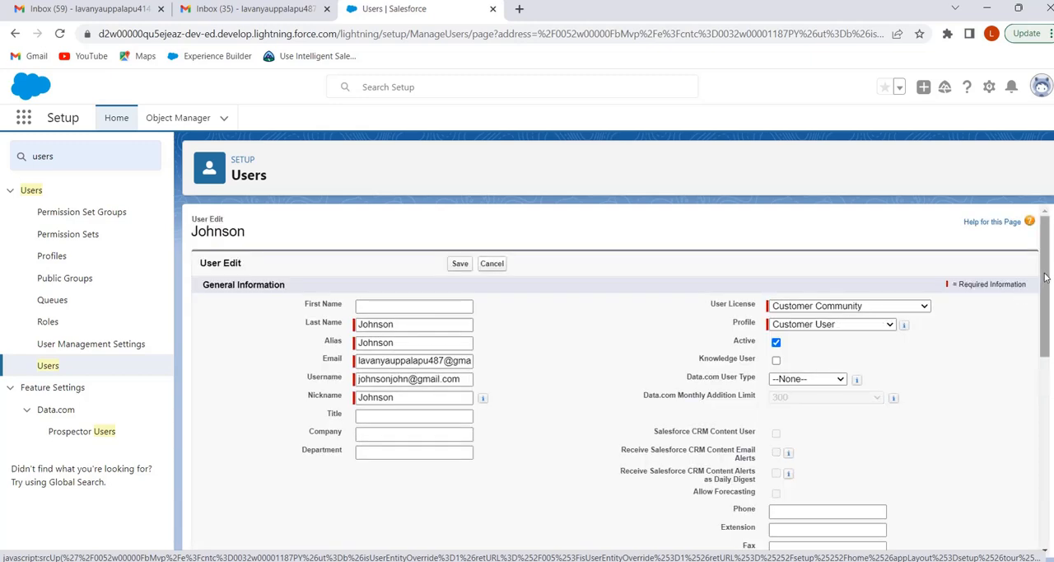
scroll(1030, 346, down, 3)
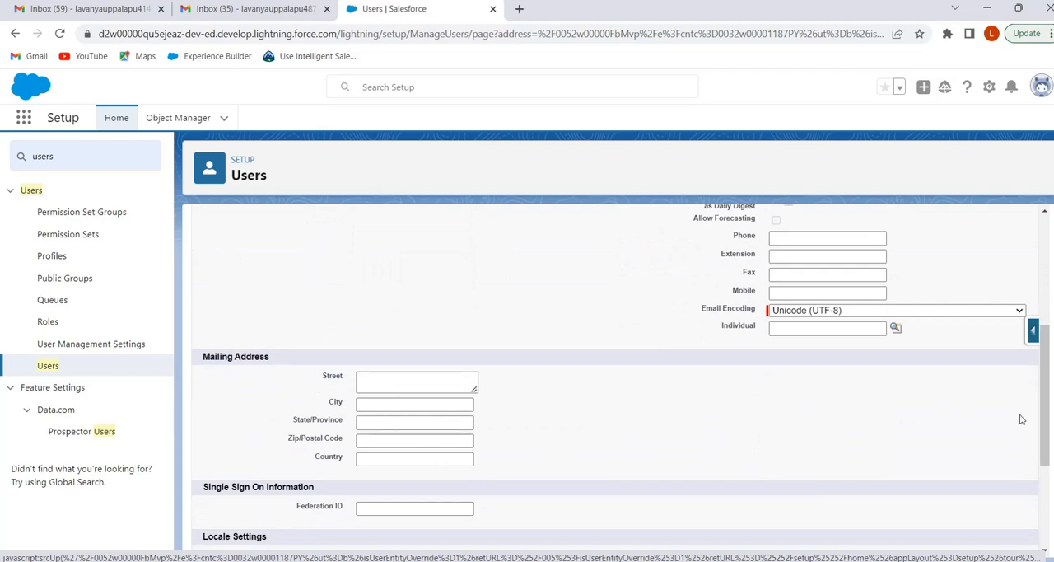
drag(1043, 425, 1043, 295)
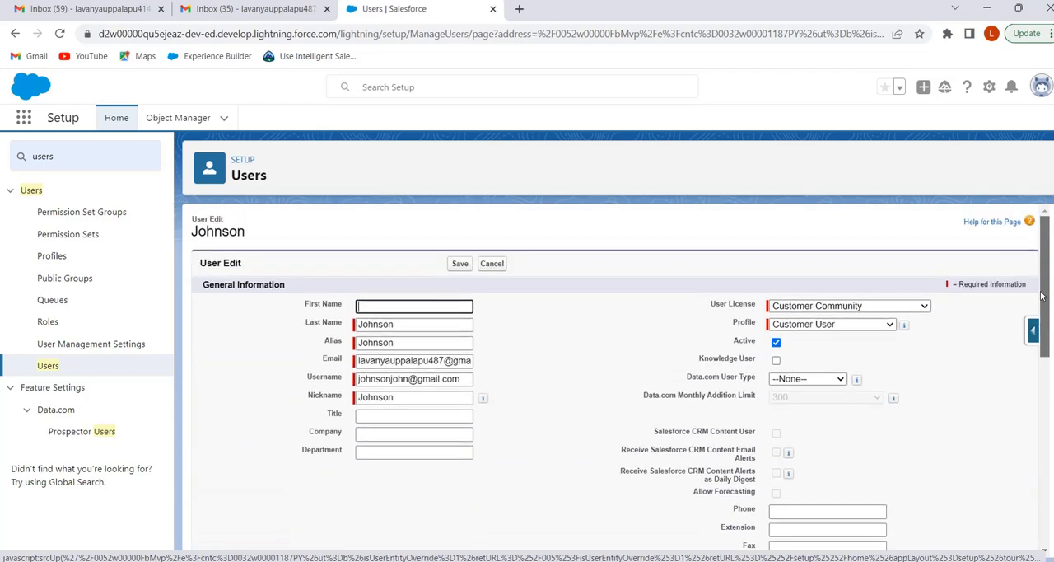
click(492, 264)
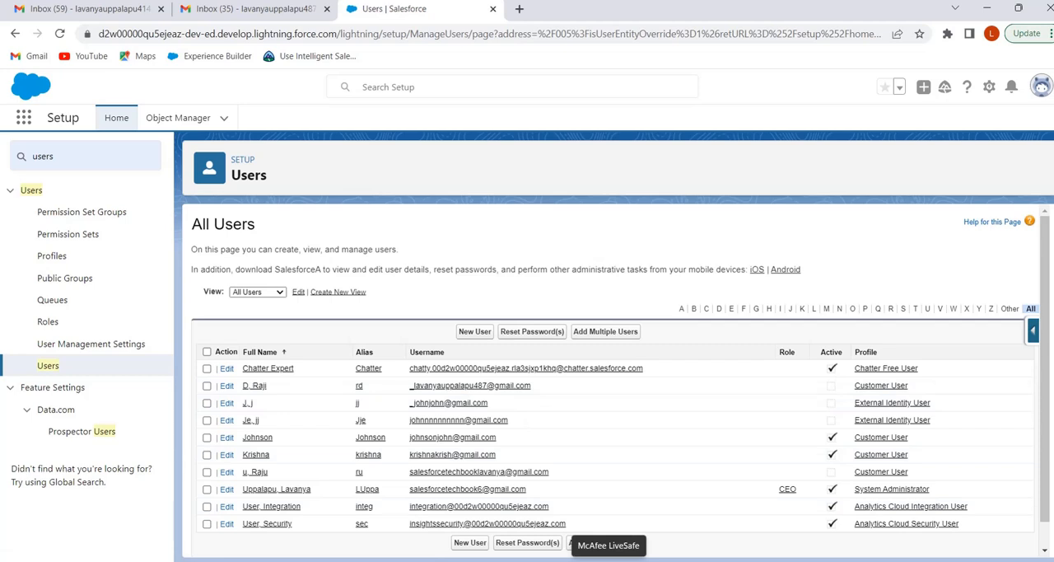
View the customer site's home page in the separate browser windows logged in as each of the two customer users
mouse_move(631, 561)
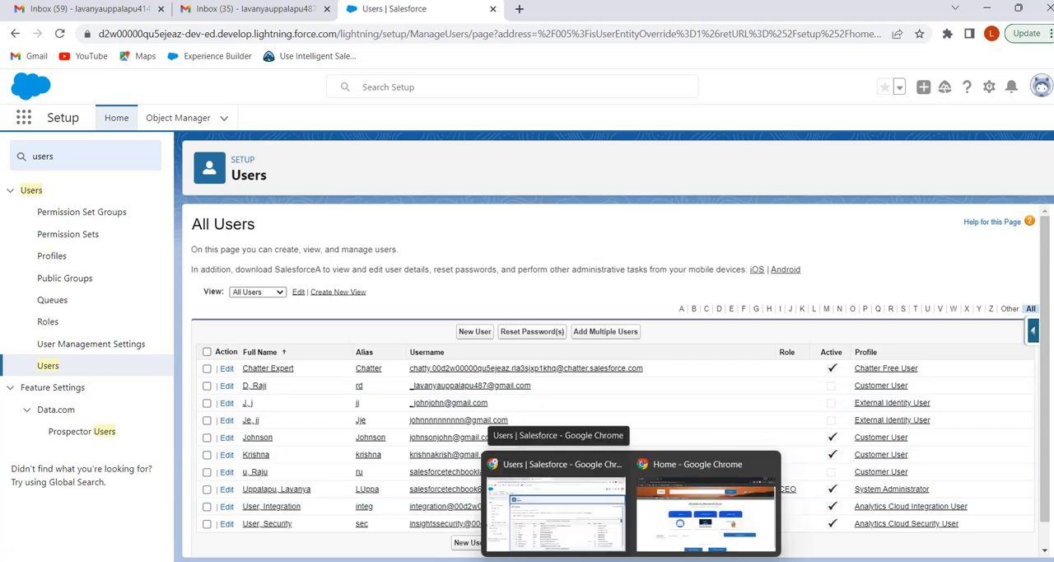
mouse_move(674, 521)
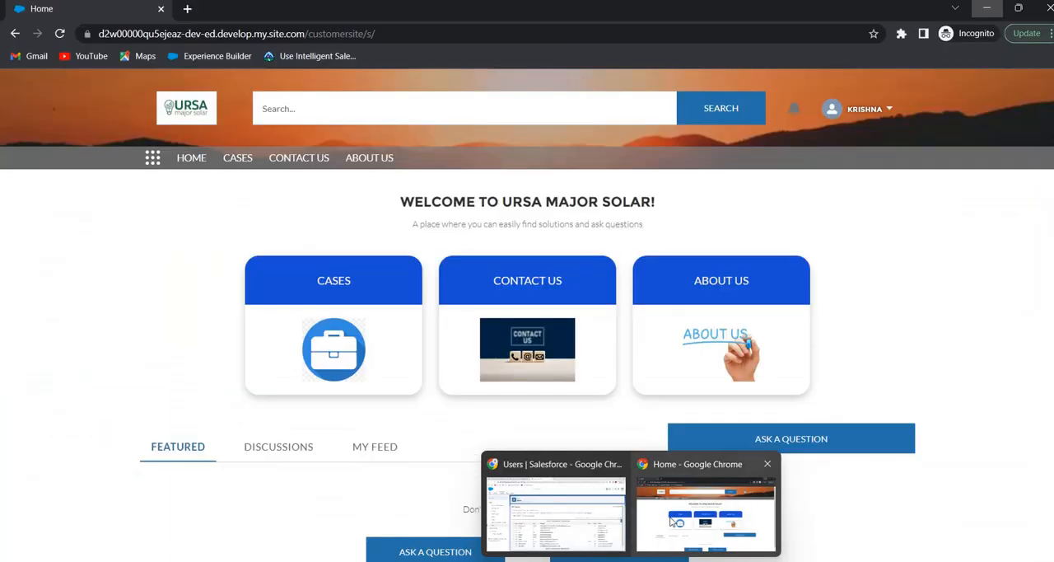
click(672, 520)
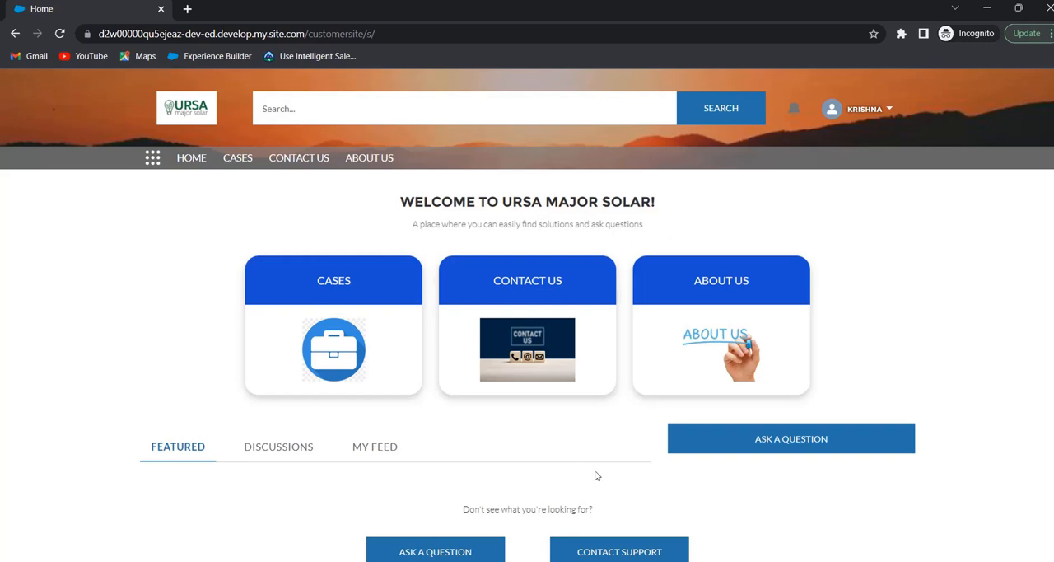
click(683, 546)
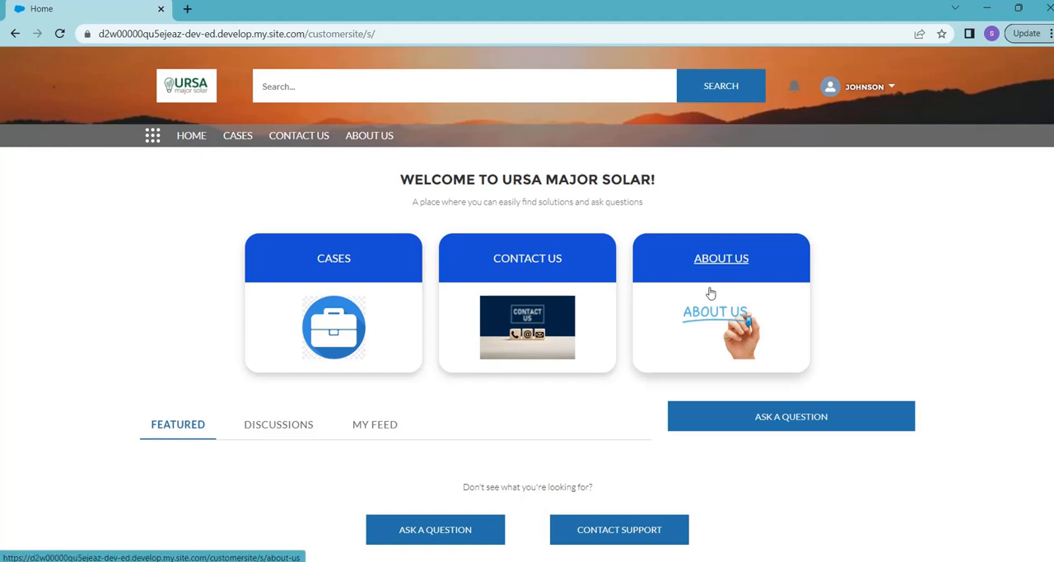
Switch back to the Salesforce Setup window, search the setup for "digi" and open All Sites under Digital Experiences
mouse_move(631, 561)
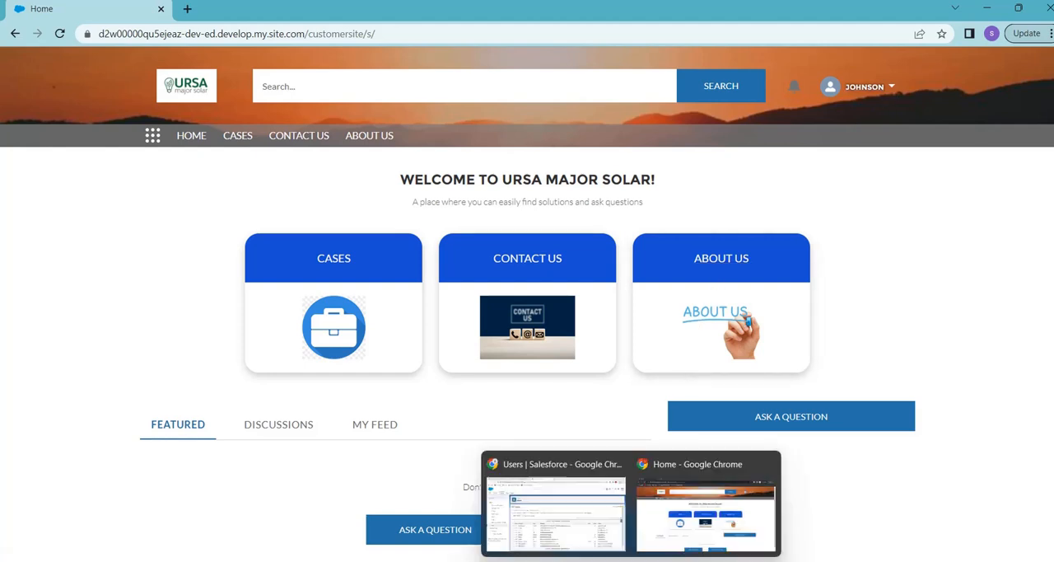
click(576, 531)
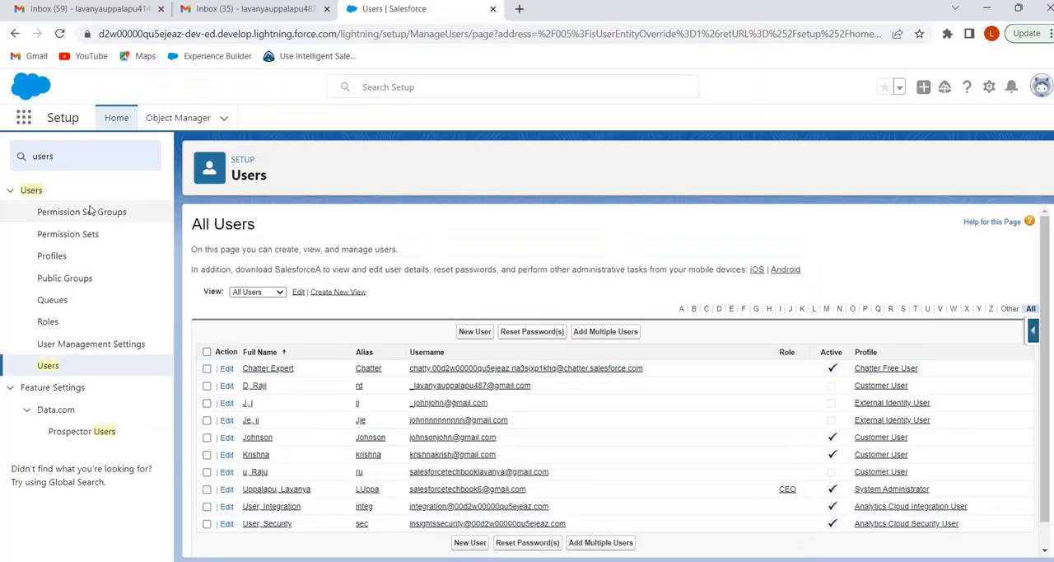
click(70, 156)
key(BackSpace)
key(BackSpace)
key(BackSpace)
key(BackSpace)
key(BackSpace)
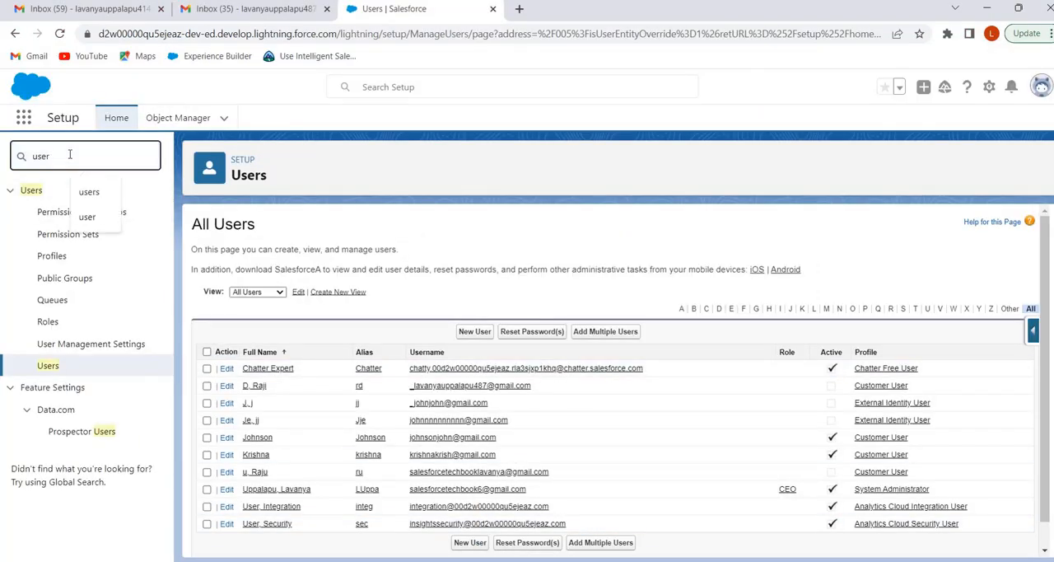
text(d)
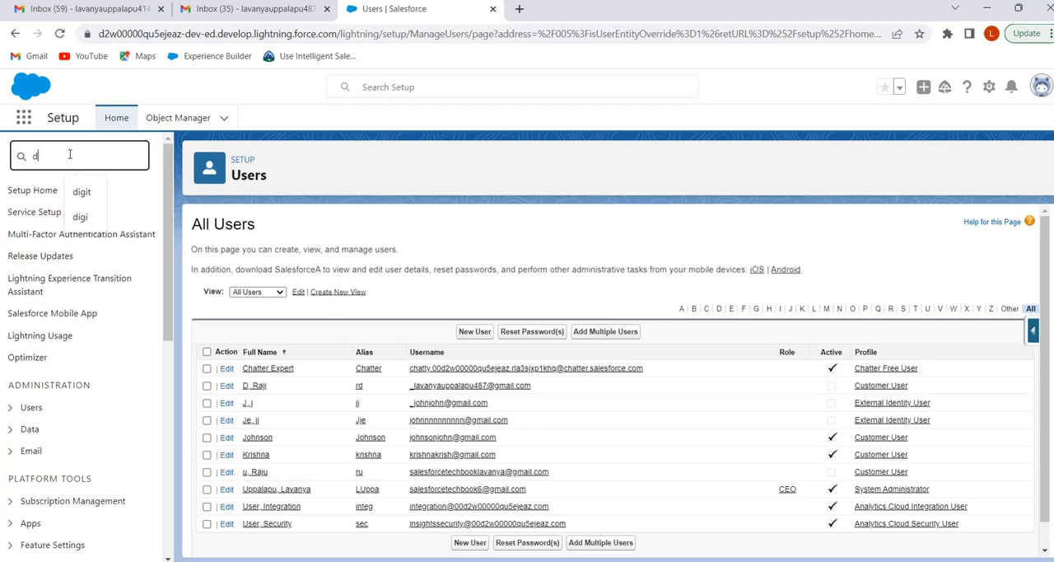
text(igi)
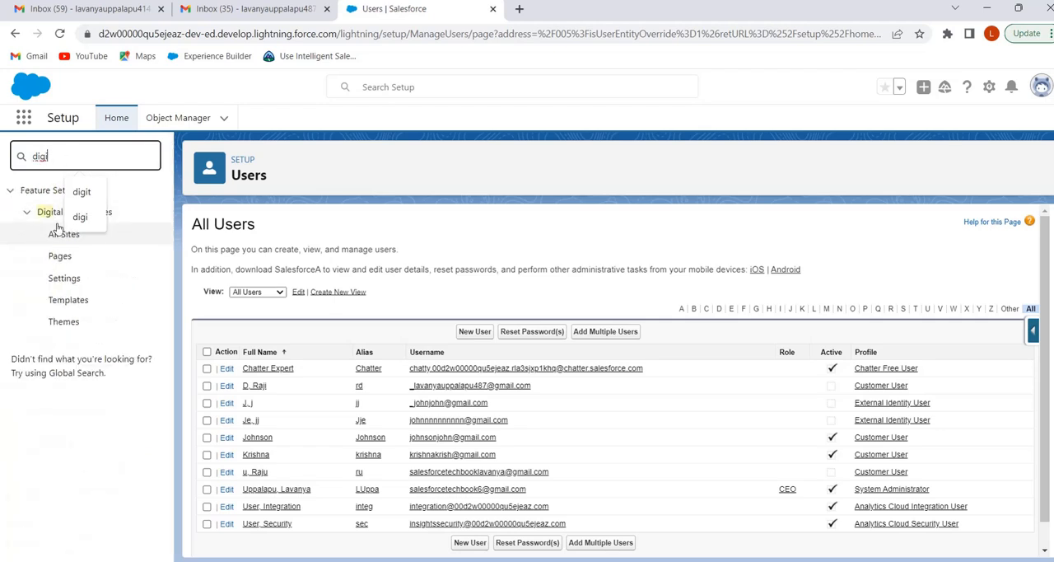
click(57, 236)
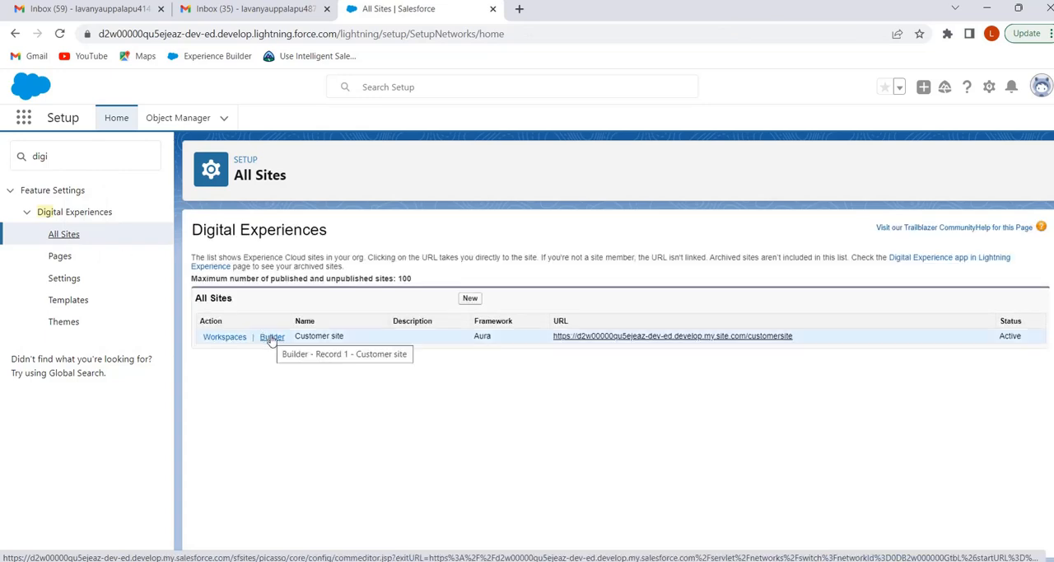
Open the Customer site in Experience Builder and duplicate the Home page's default page variation
click(272, 337)
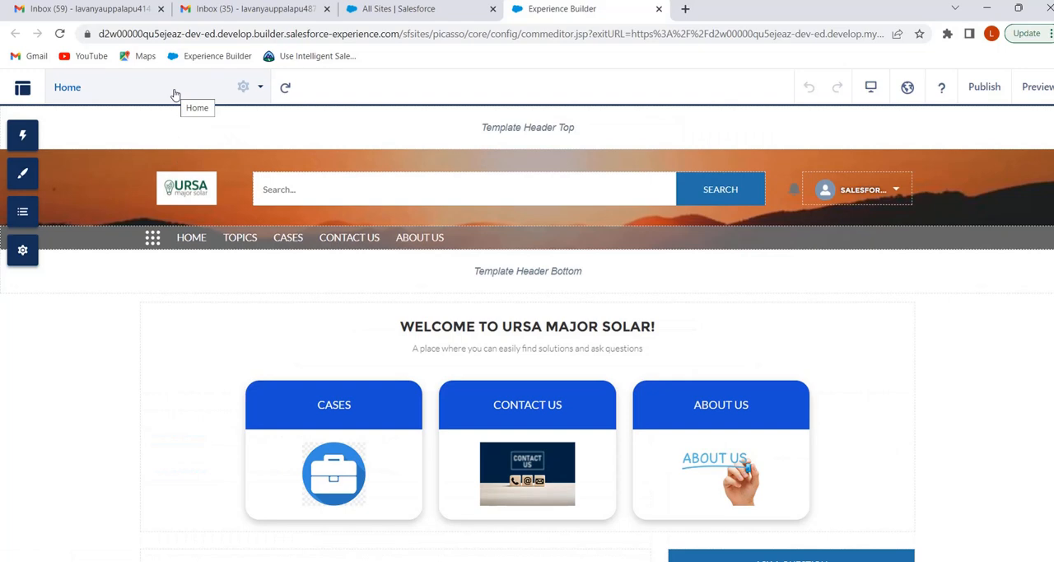
click(243, 89)
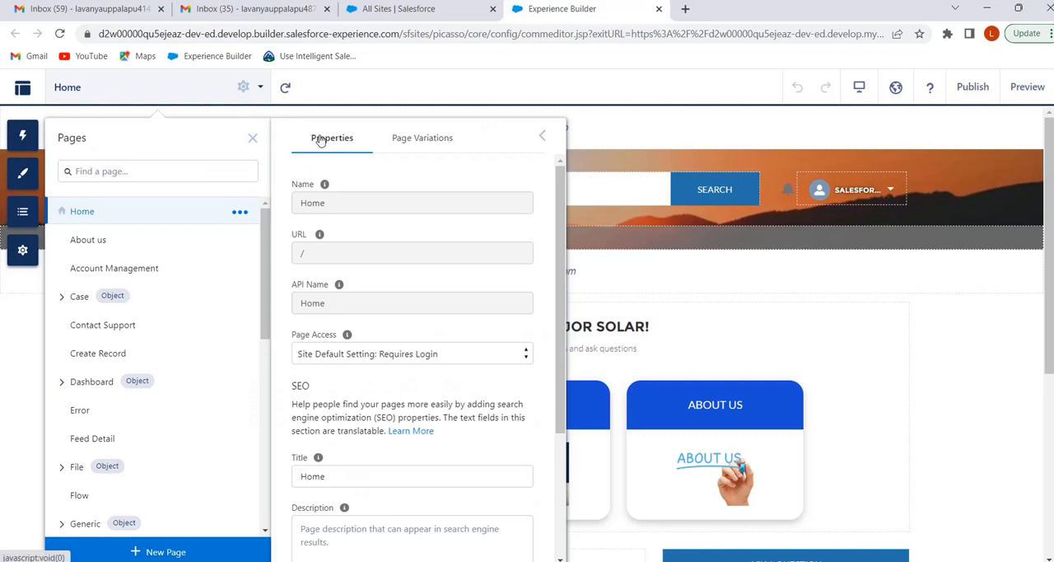
click(427, 144)
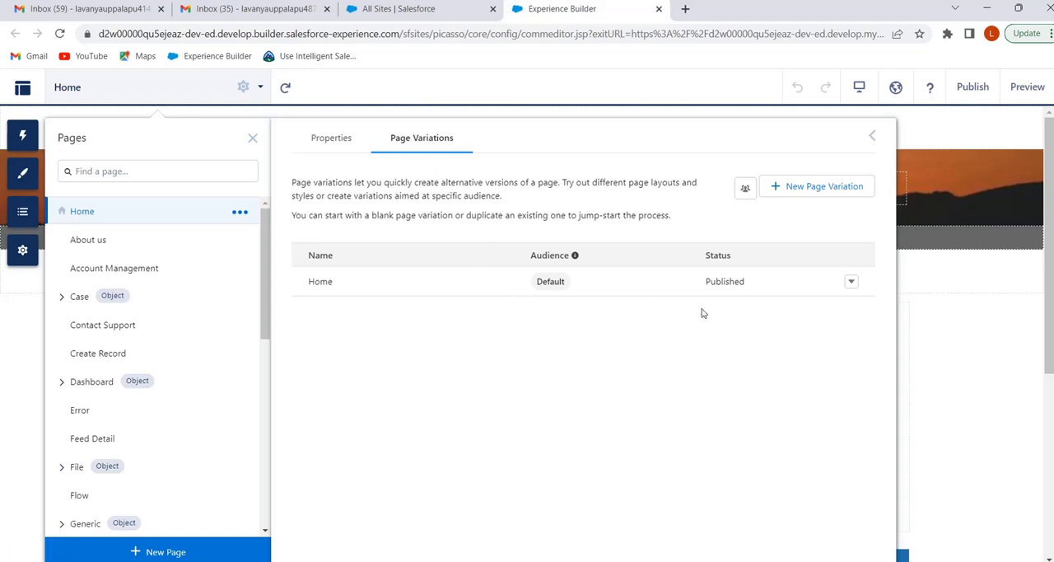
click(852, 283)
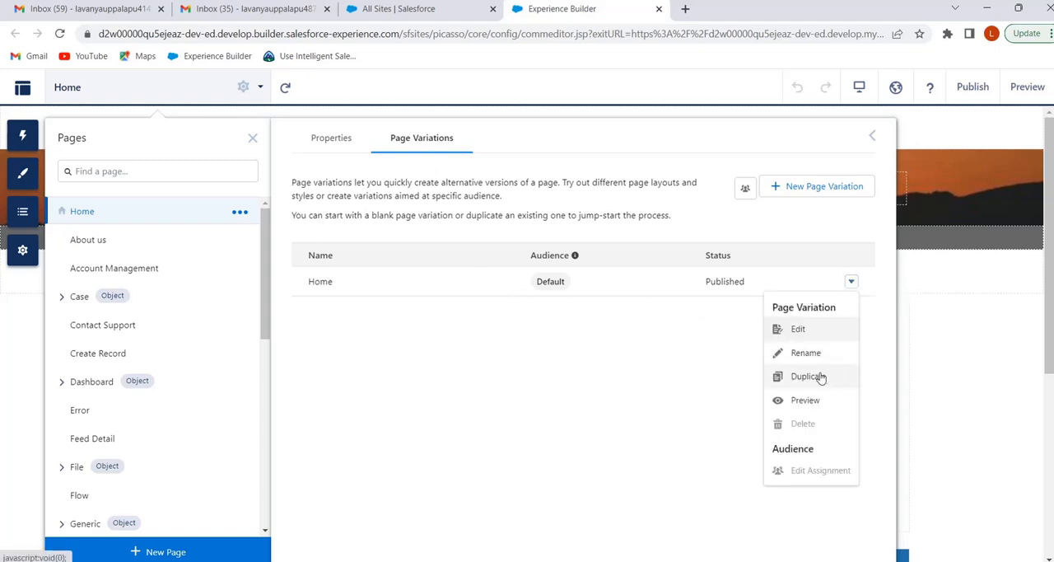
click(818, 378)
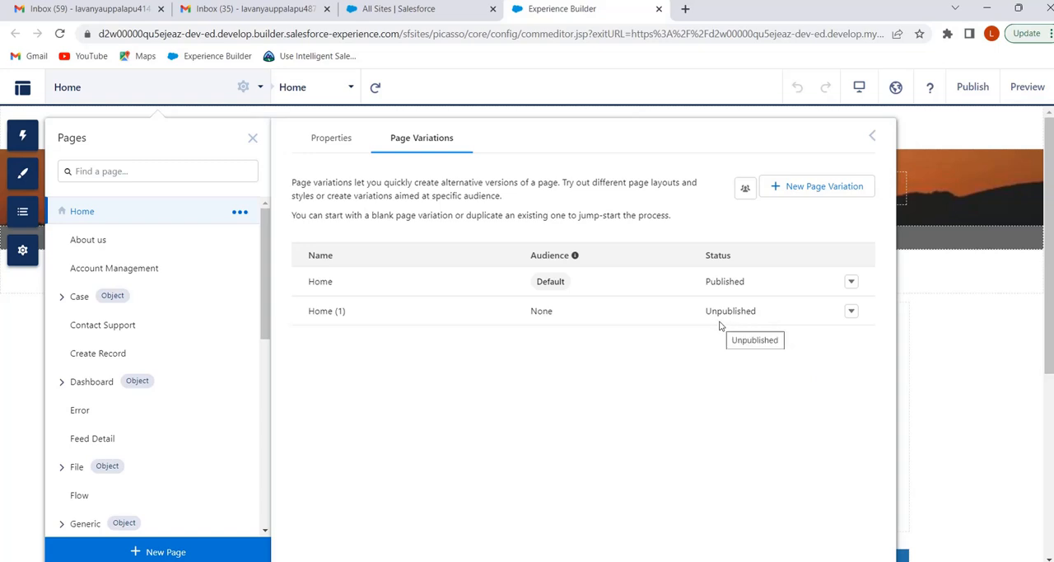
Rename the duplicated Home page variation as "Indian Home" and save it
click(853, 313)
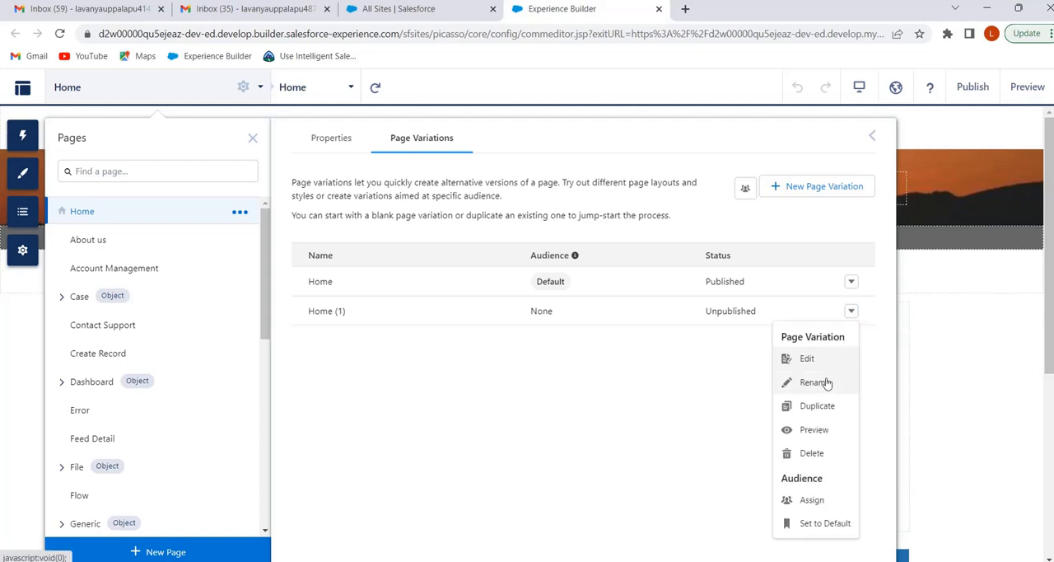
click(828, 382)
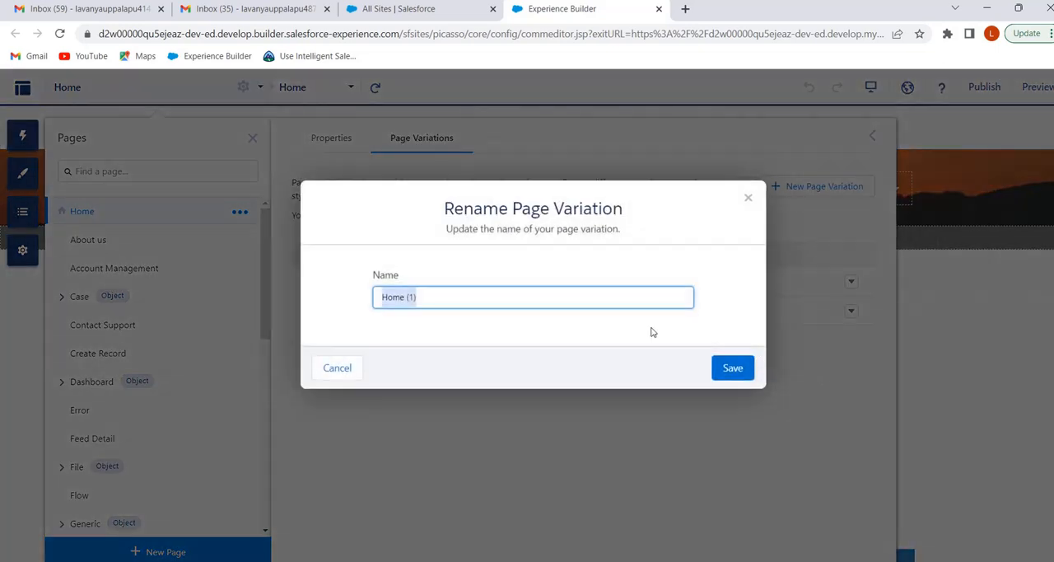
click(426, 301)
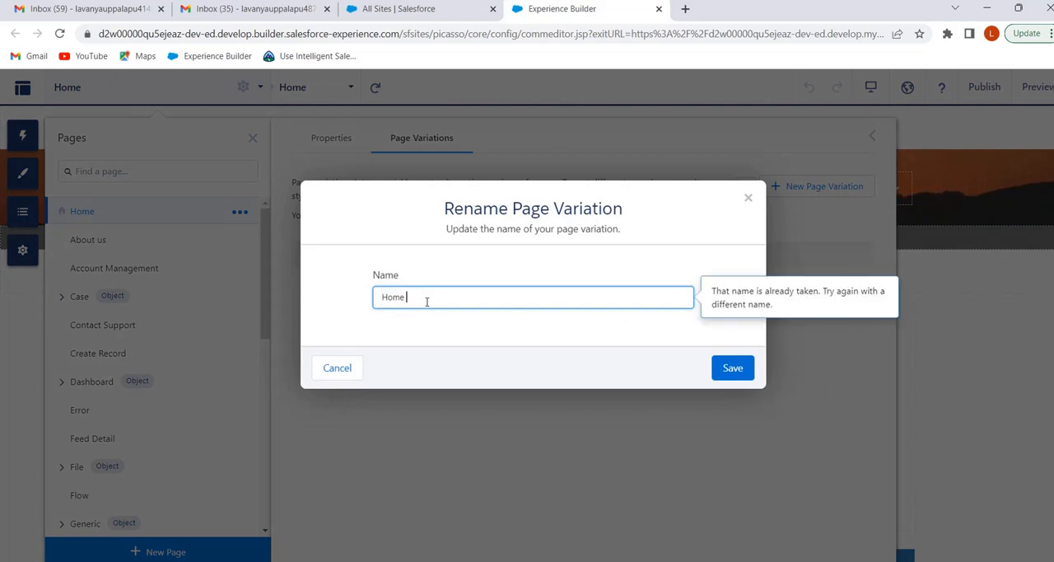
key(BackSpace)
key(BackSpace)
key(BackSpace)
key(BackSpace)
text(Indian)
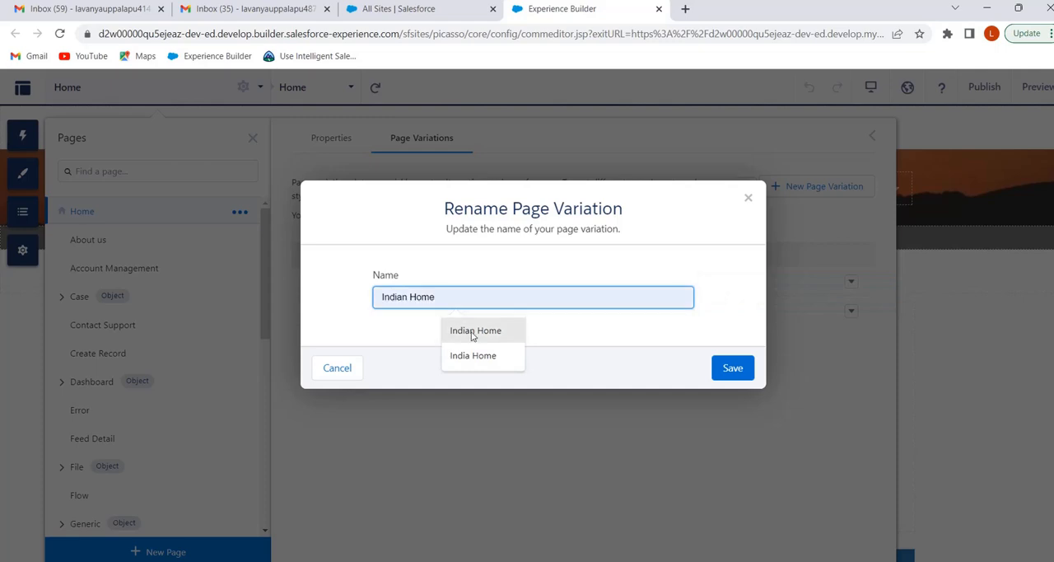
click(476, 332)
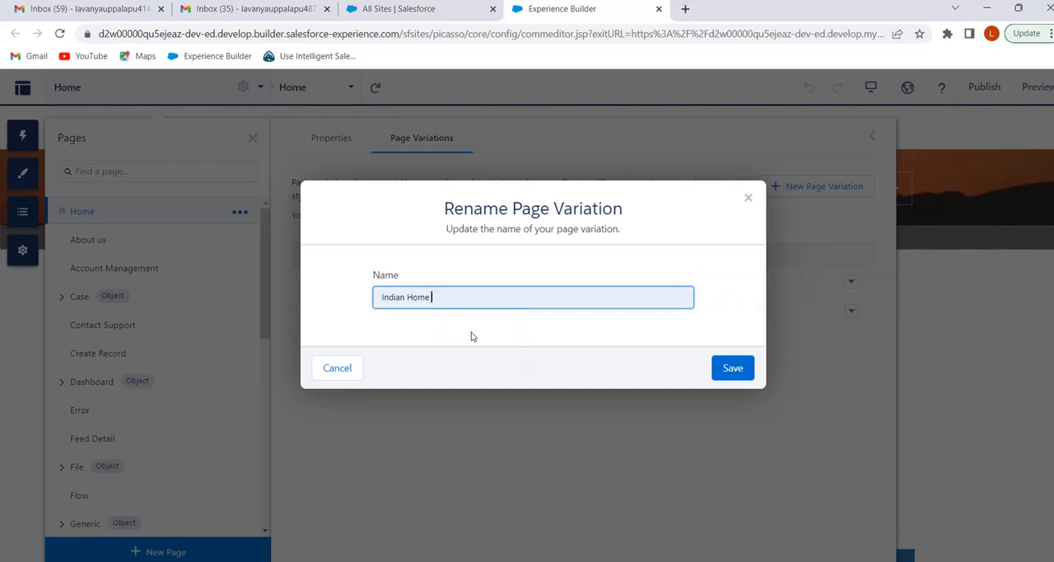
click(737, 372)
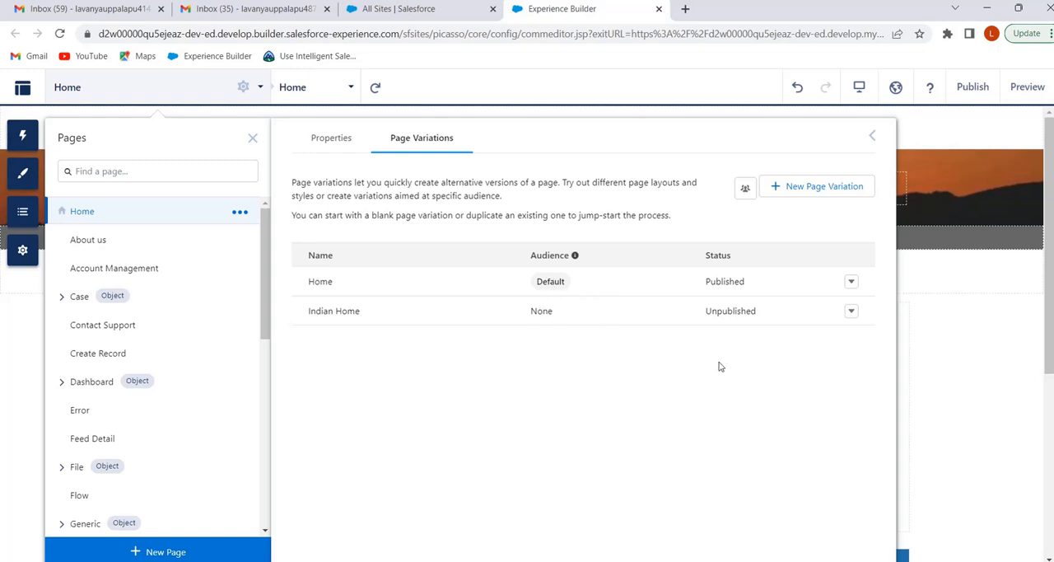
Close the page settings and switch the canvas to the Indian Home page variation
click(939, 367)
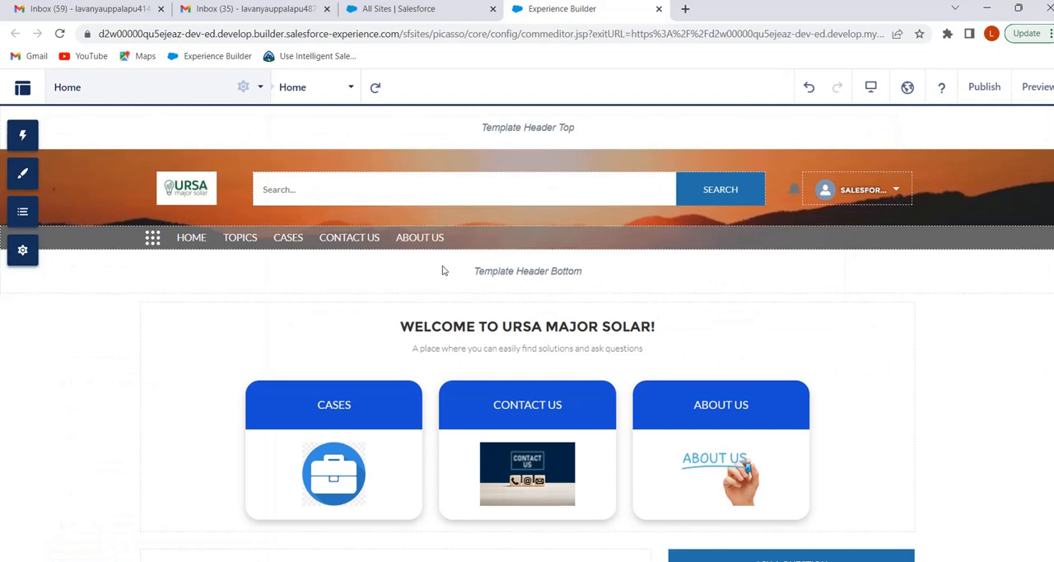
click(351, 89)
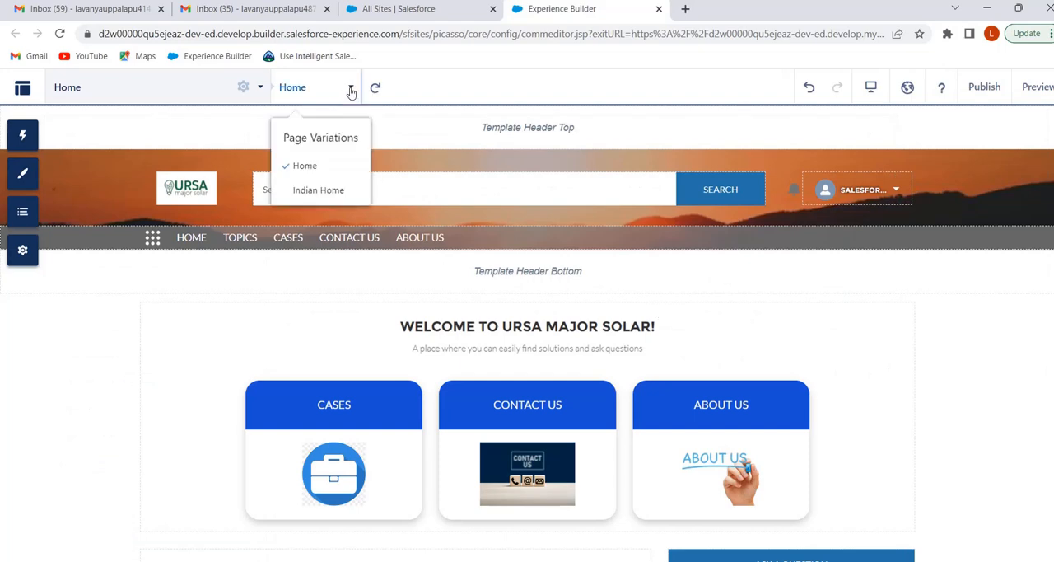
click(314, 169)
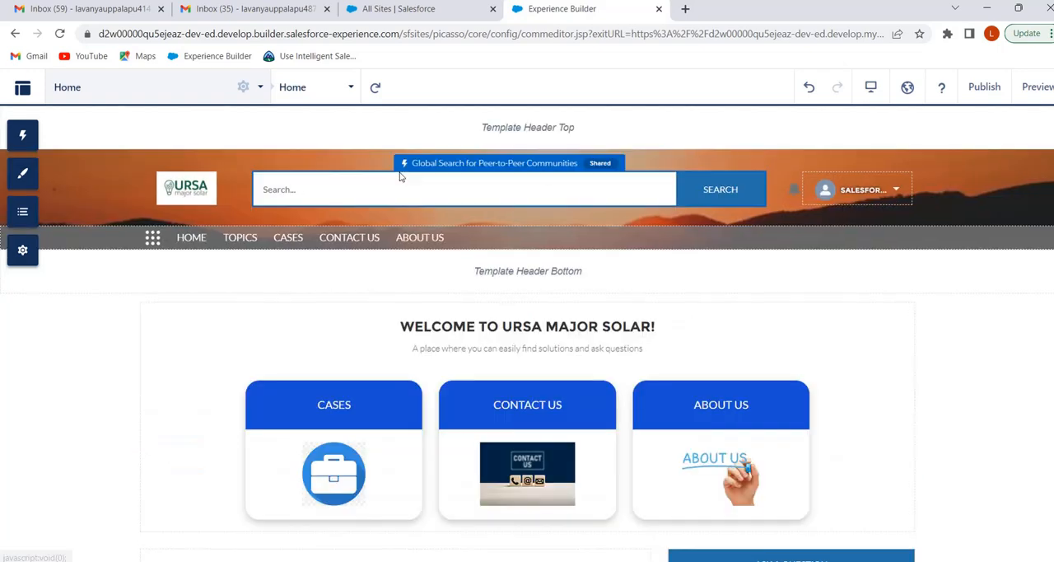
click(350, 91)
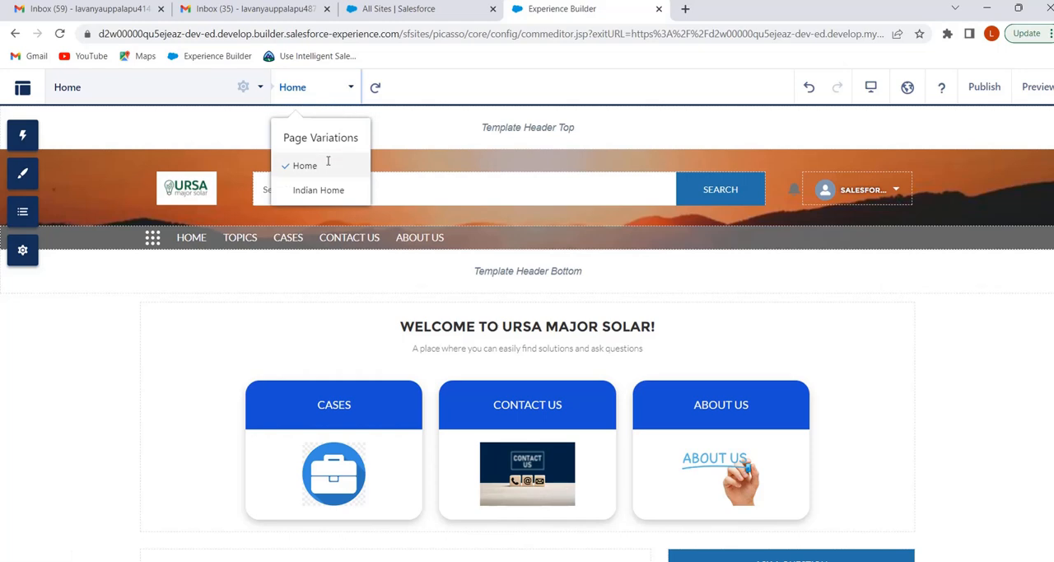
click(327, 190)
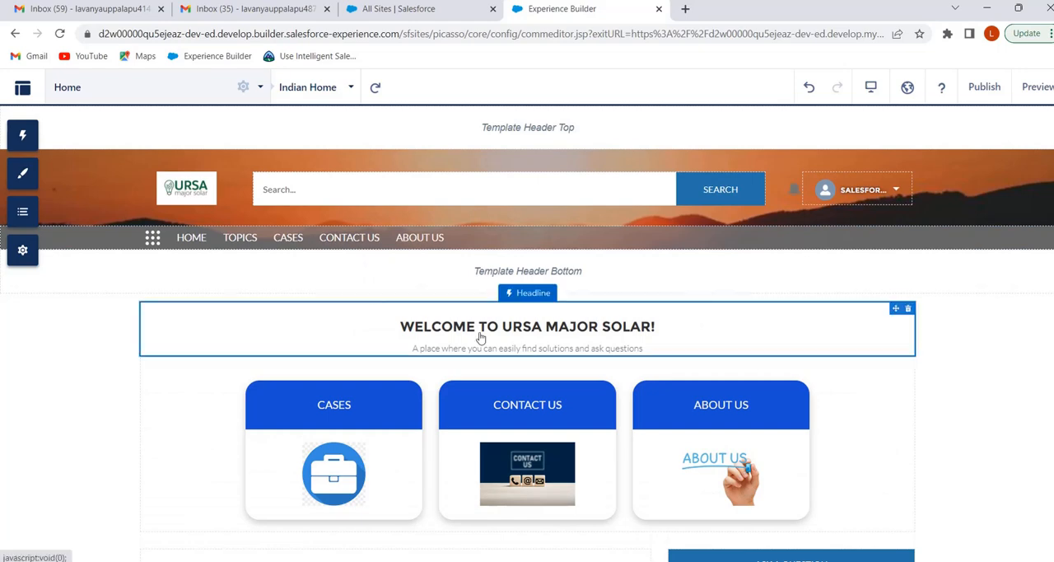
Set the Headline component's title on the Indian Home variation to "Welcome to ursa major solar India Branch!"
click(544, 338)
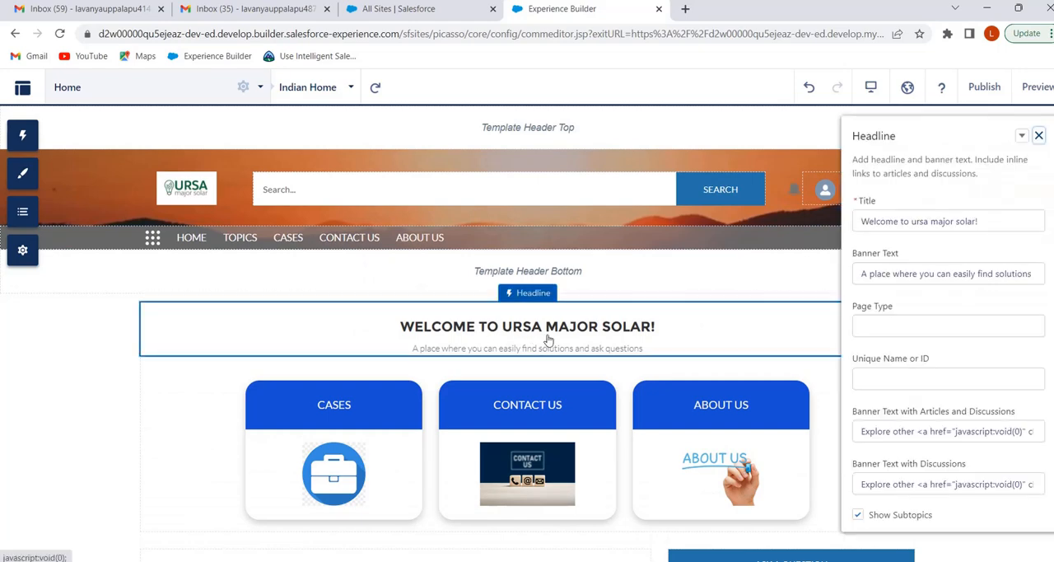
click(975, 223)
text(India Brandh!)
click(967, 249)
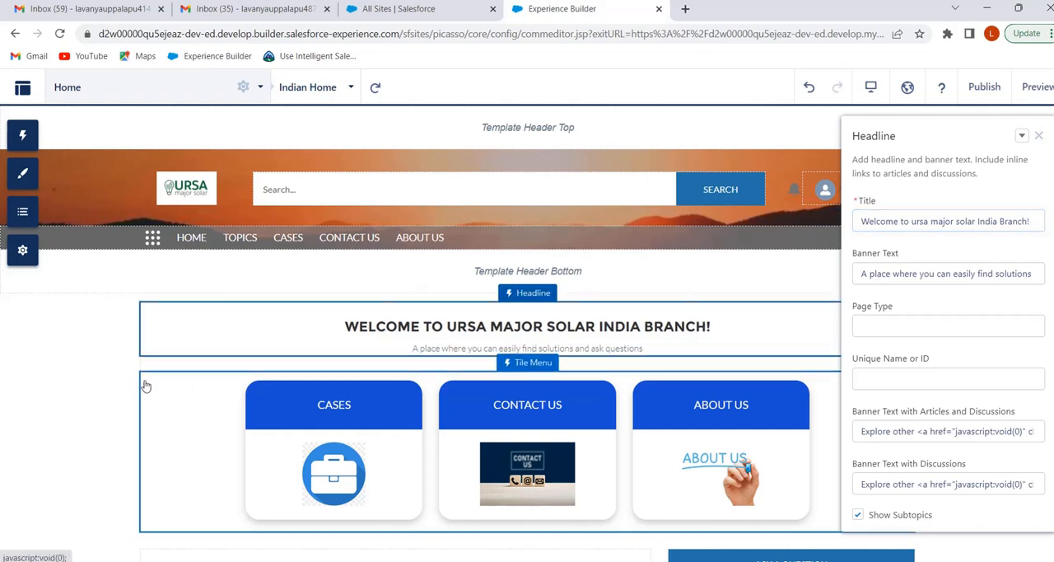
Start a new audience from the Home page's variation settings and name it "Indian Customers"
click(97, 375)
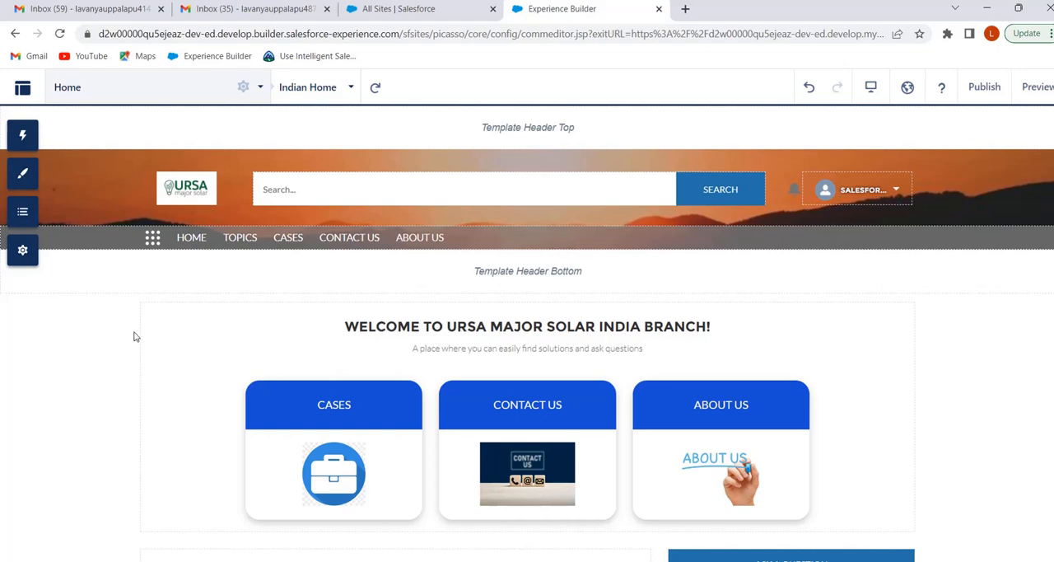
click(244, 89)
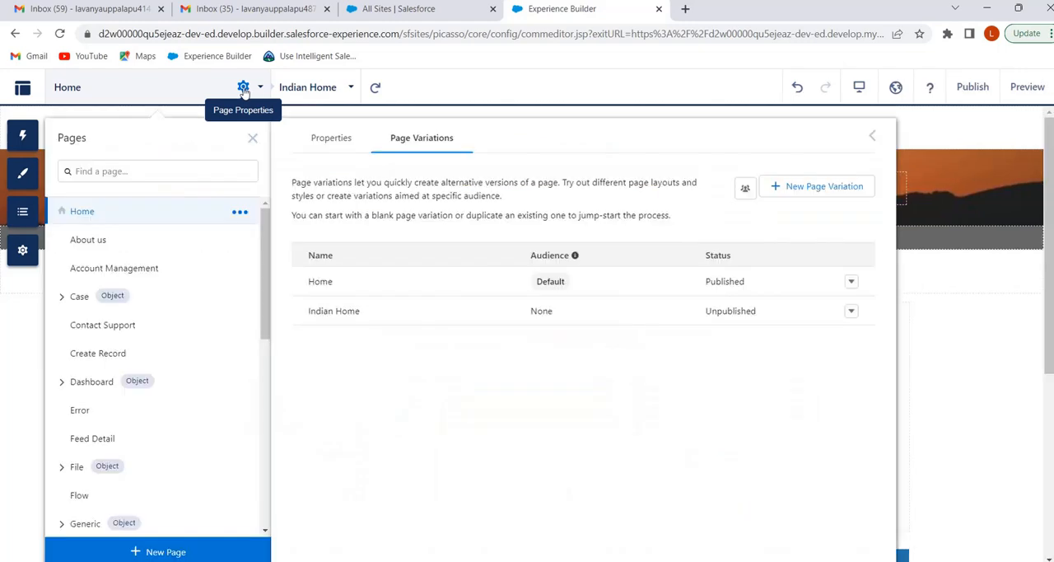
click(746, 190)
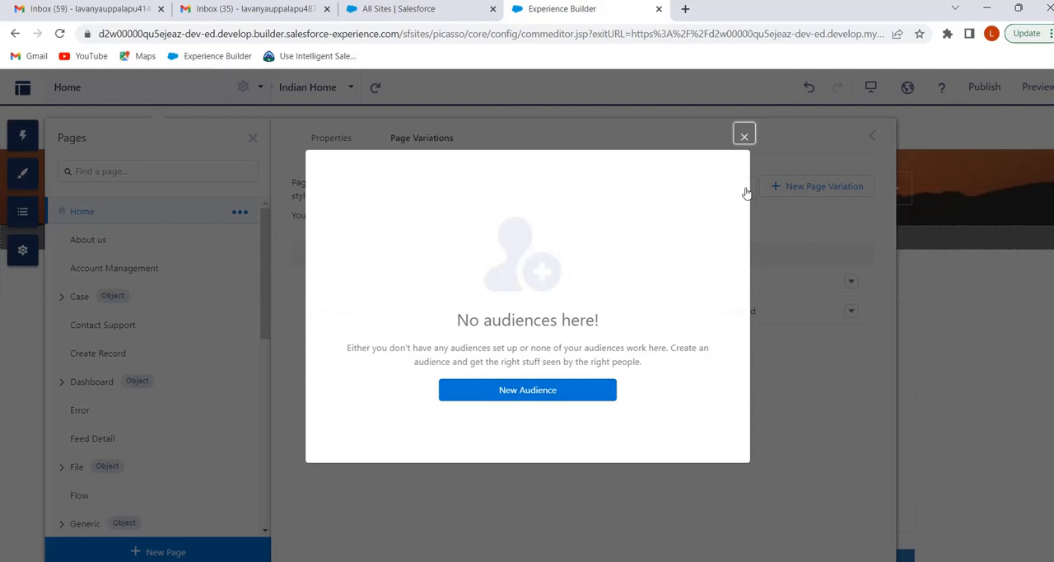
click(552, 394)
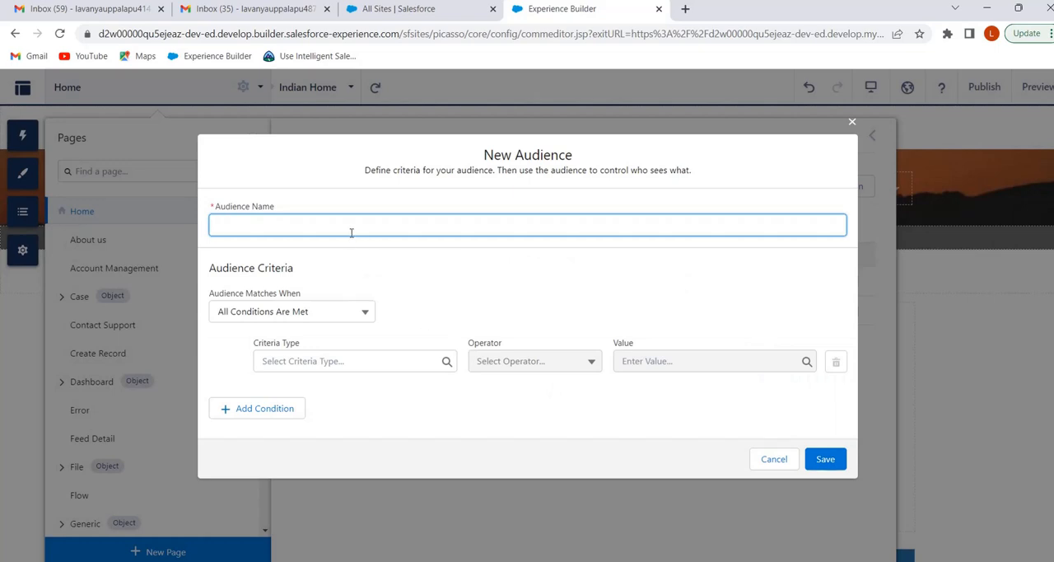
text(Indian Customers)
Make the audience match when all conditions are met, with User > Country equals India, and save it
click(365, 312)
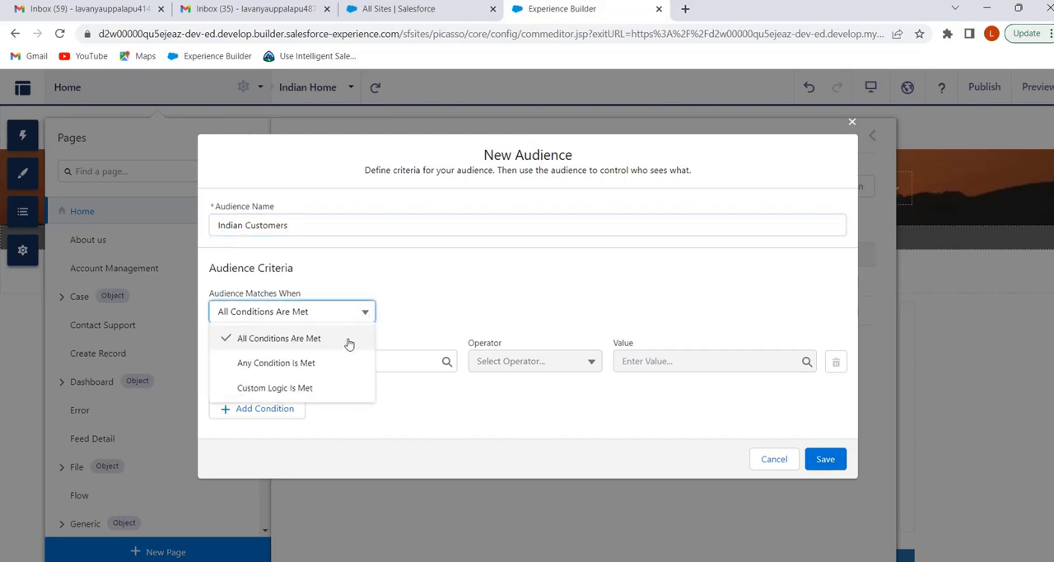
click(348, 341)
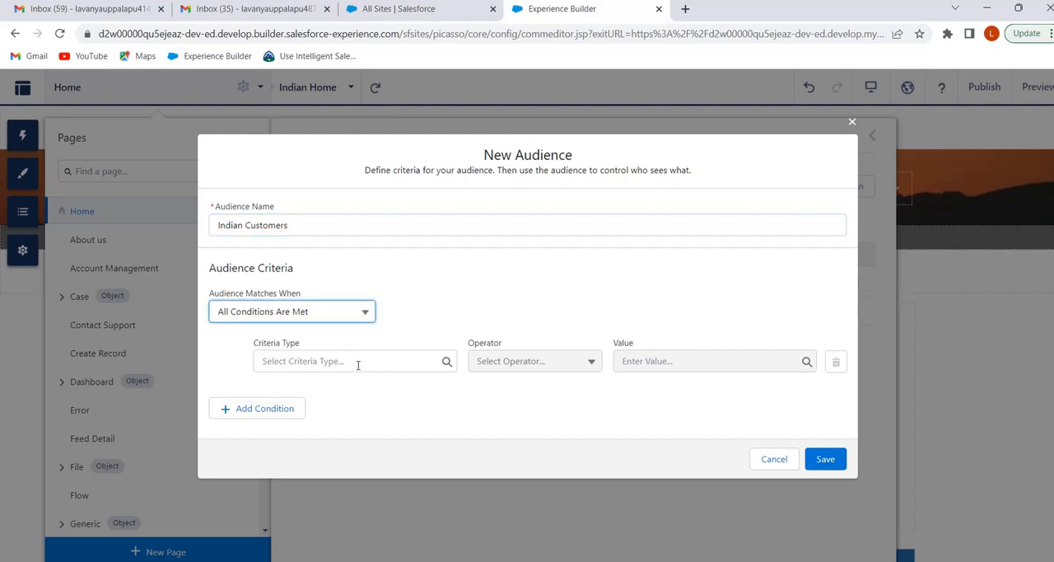
click(357, 365)
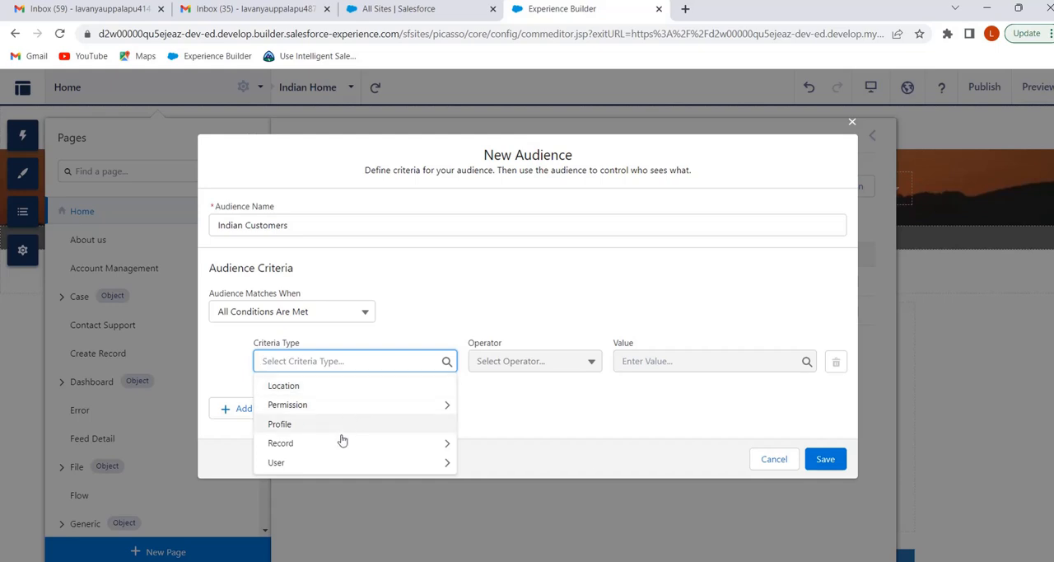
click(297, 466)
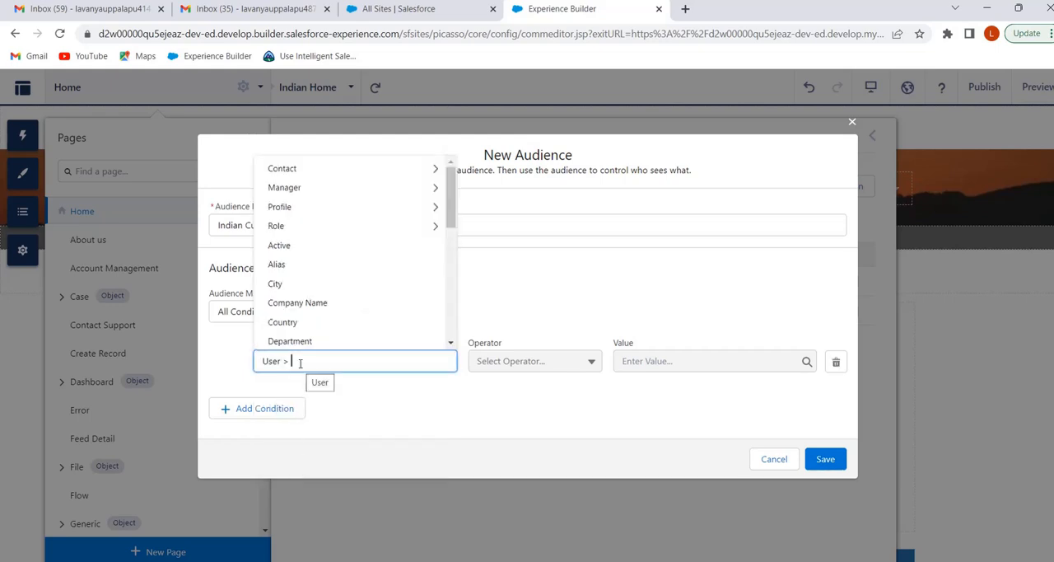
click(293, 326)
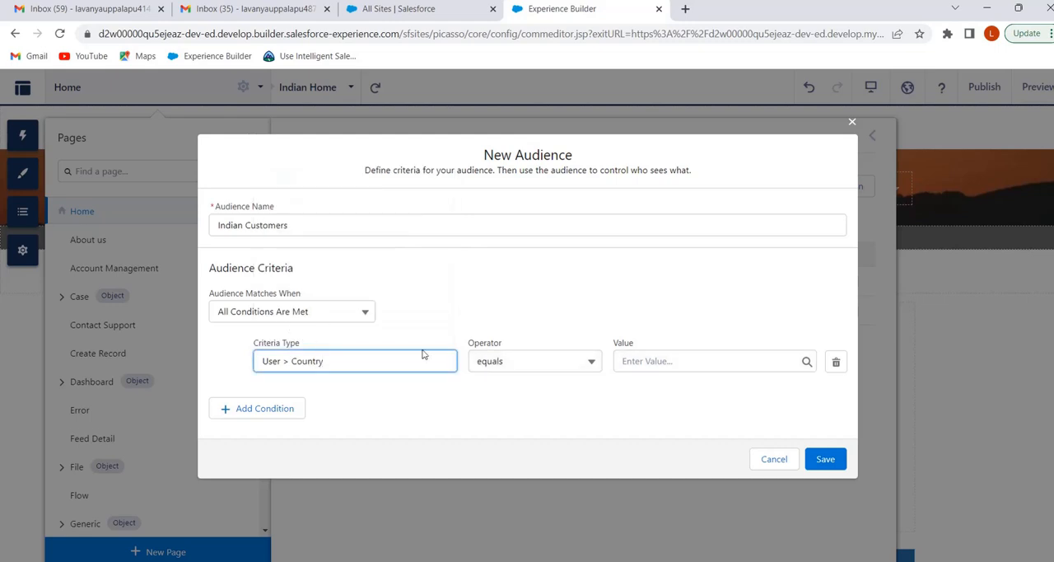
click(639, 360)
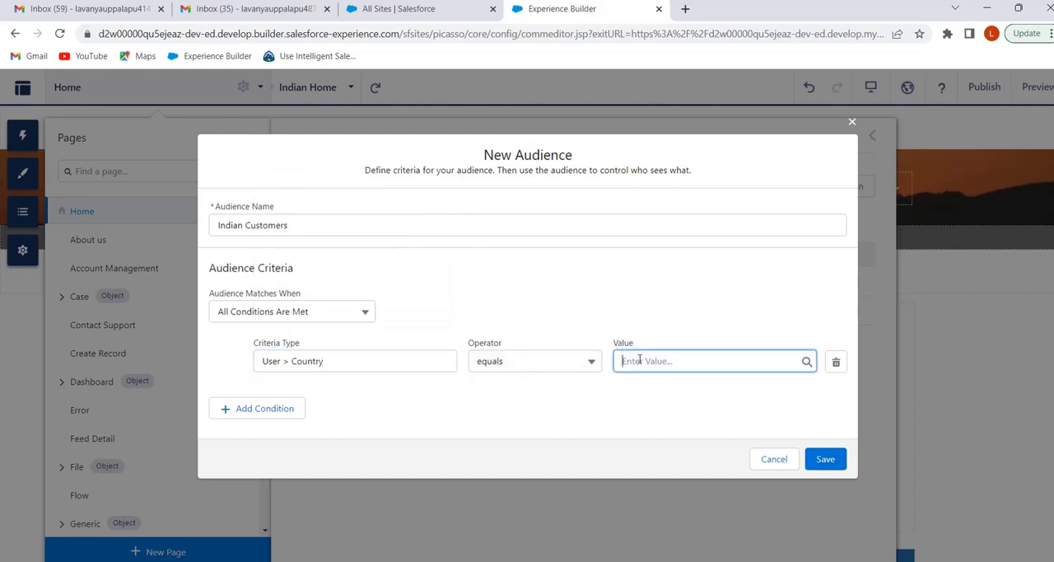
text(India)
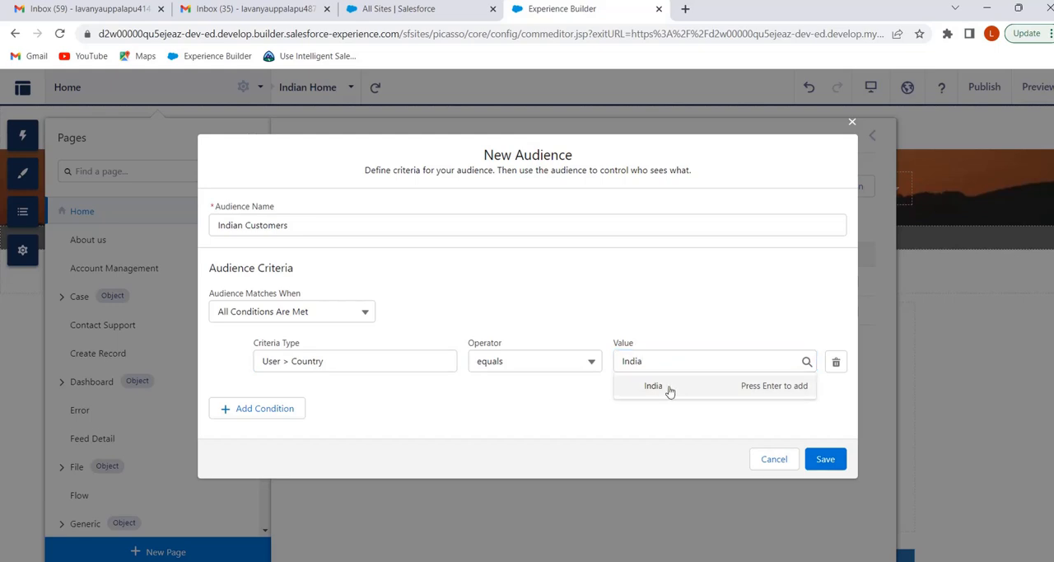
click(671, 388)
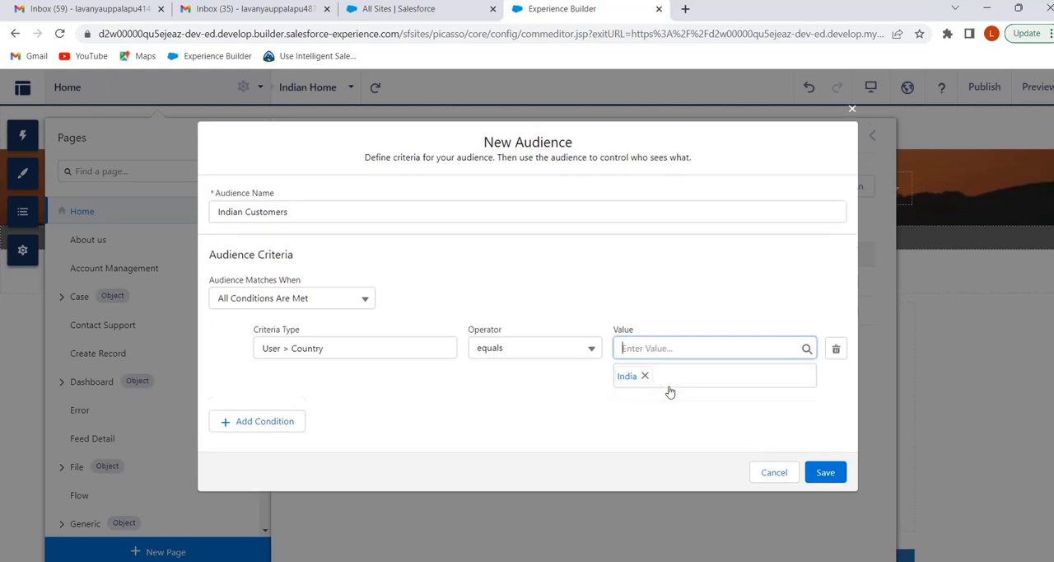
click(820, 475)
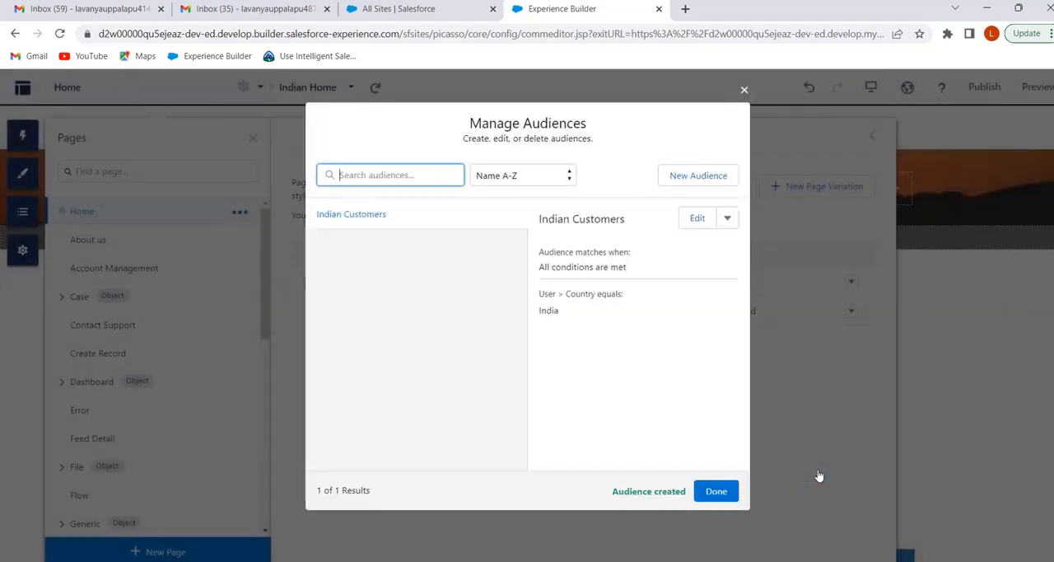
click(733, 492)
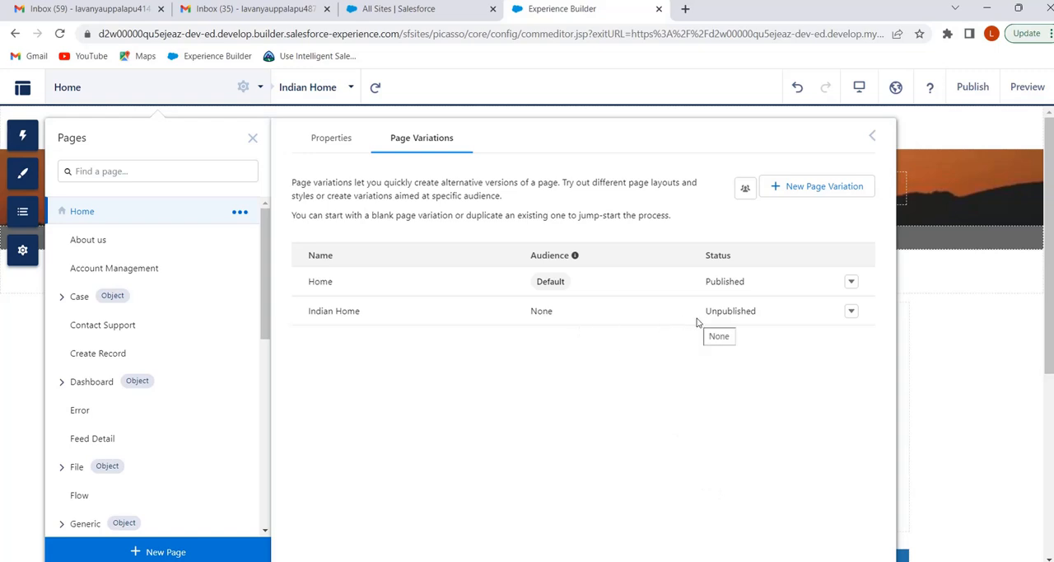
Assign the Indian Customers audience to the Indian Home page variation and close the page settings
click(851, 313)
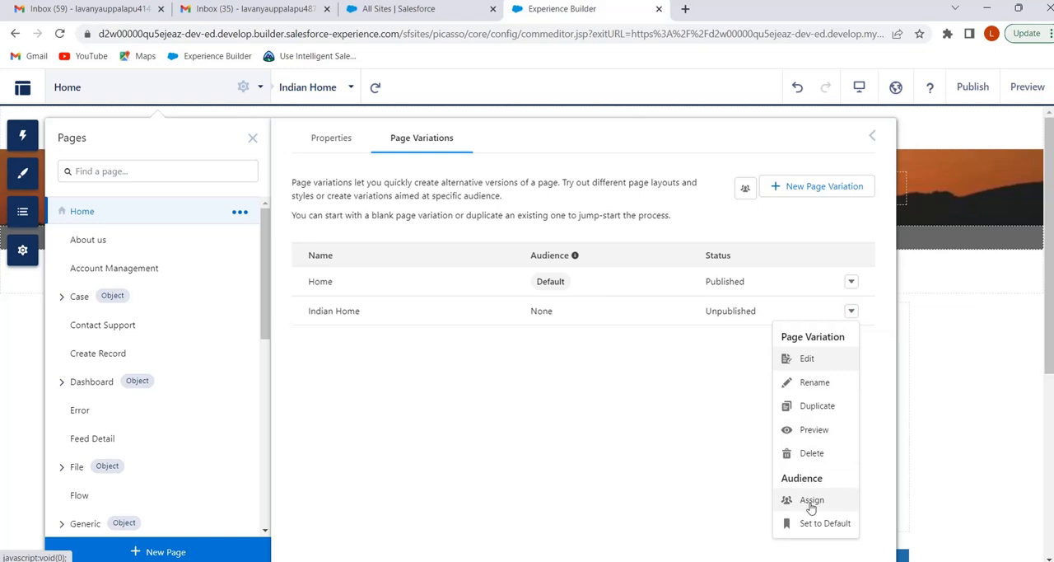
click(811, 504)
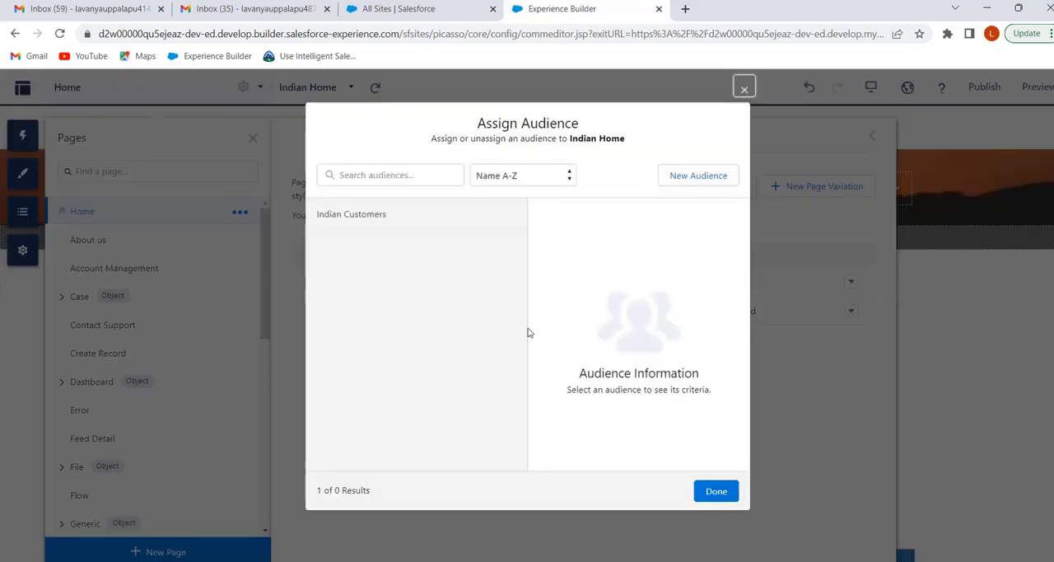
click(368, 216)
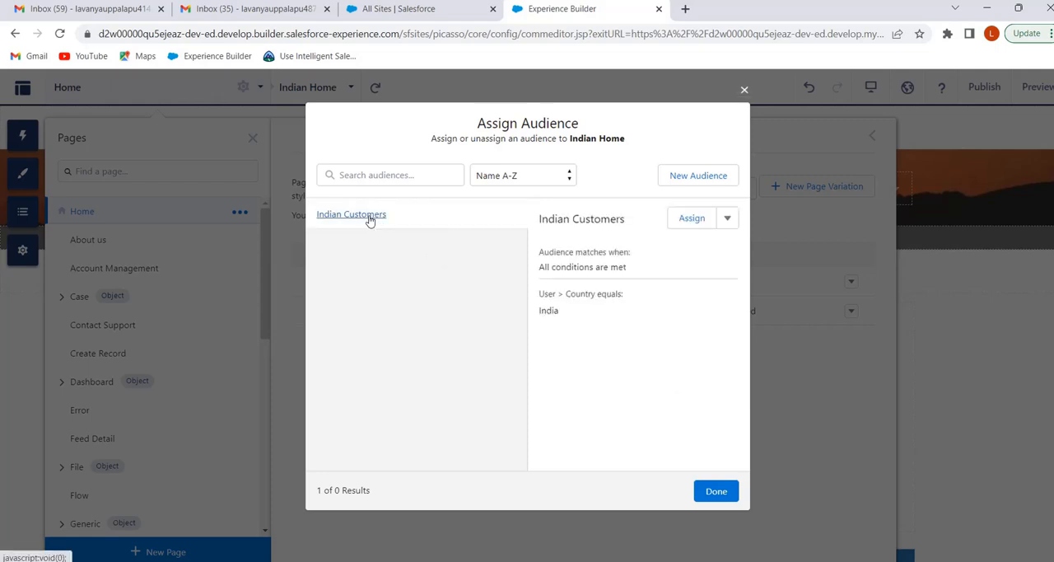
click(683, 220)
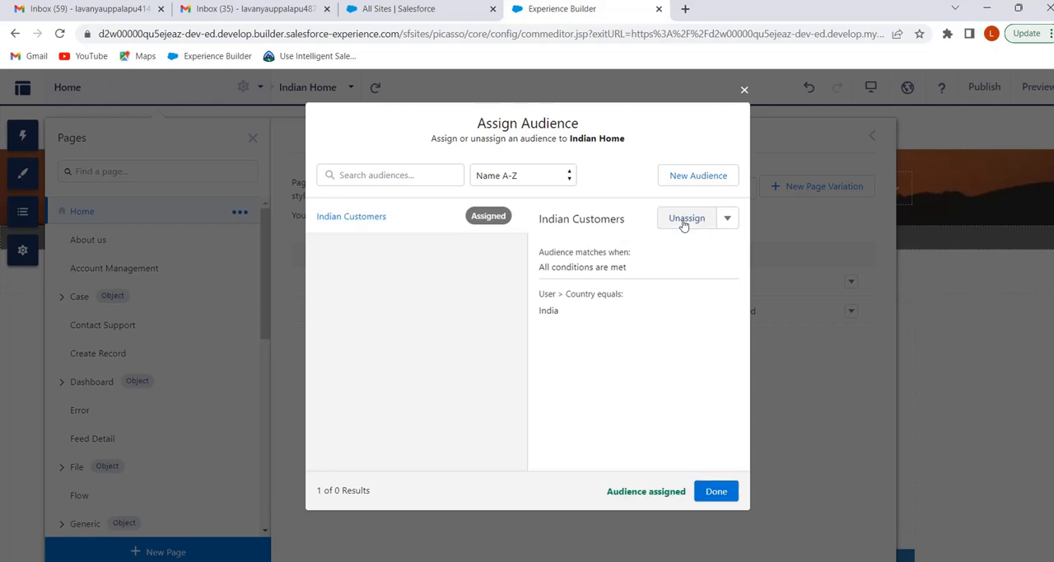
click(716, 493)
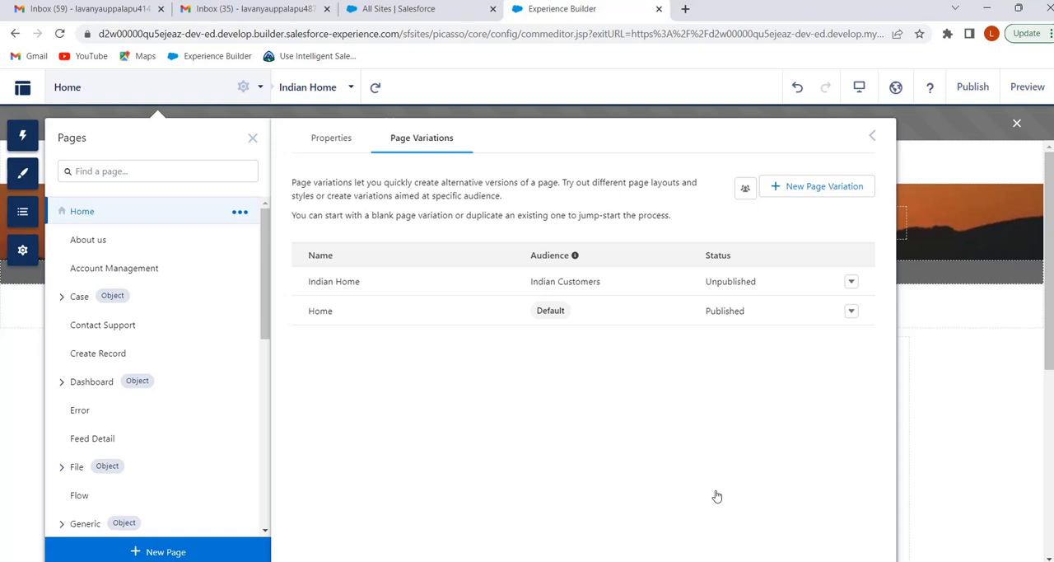
click(974, 462)
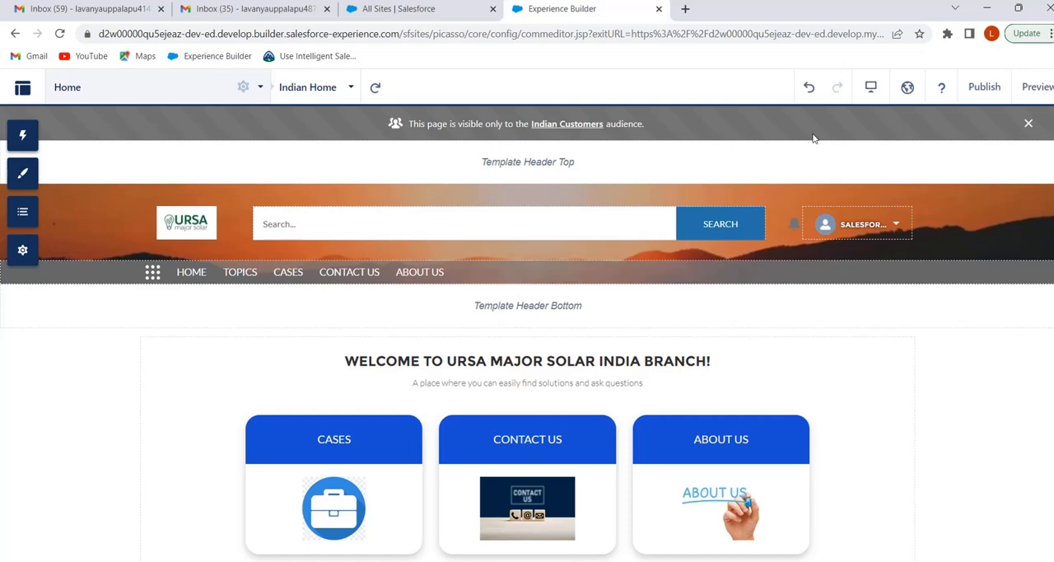
Publish the Customer site's changes and dismiss the publishing notice
click(980, 88)
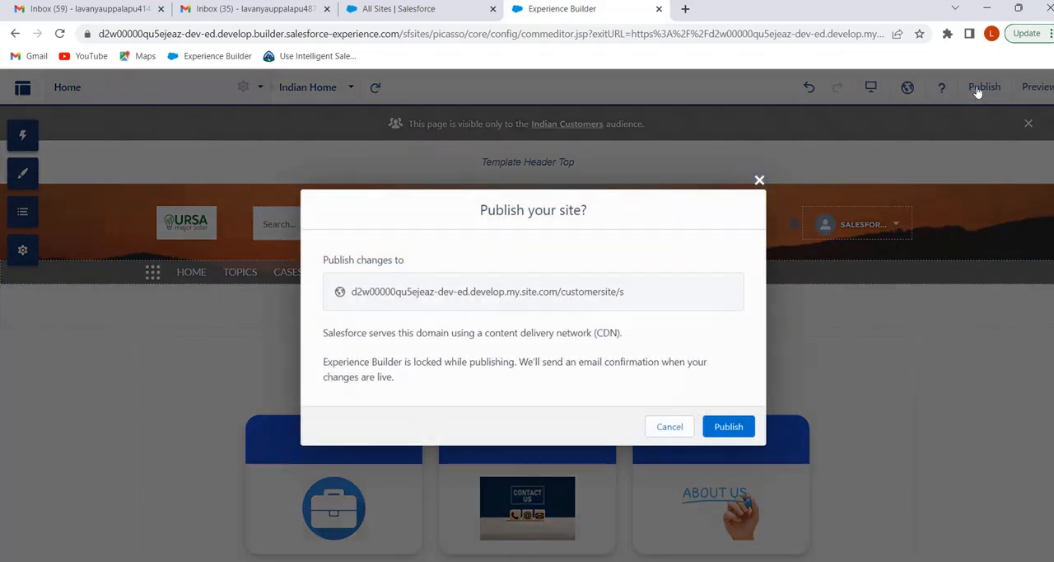
click(728, 427)
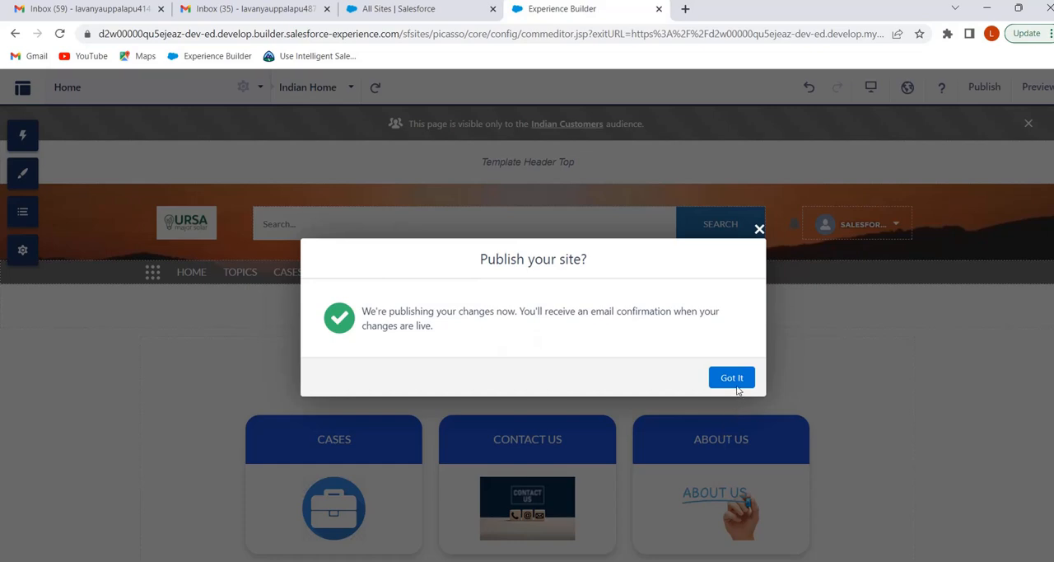
click(733, 379)
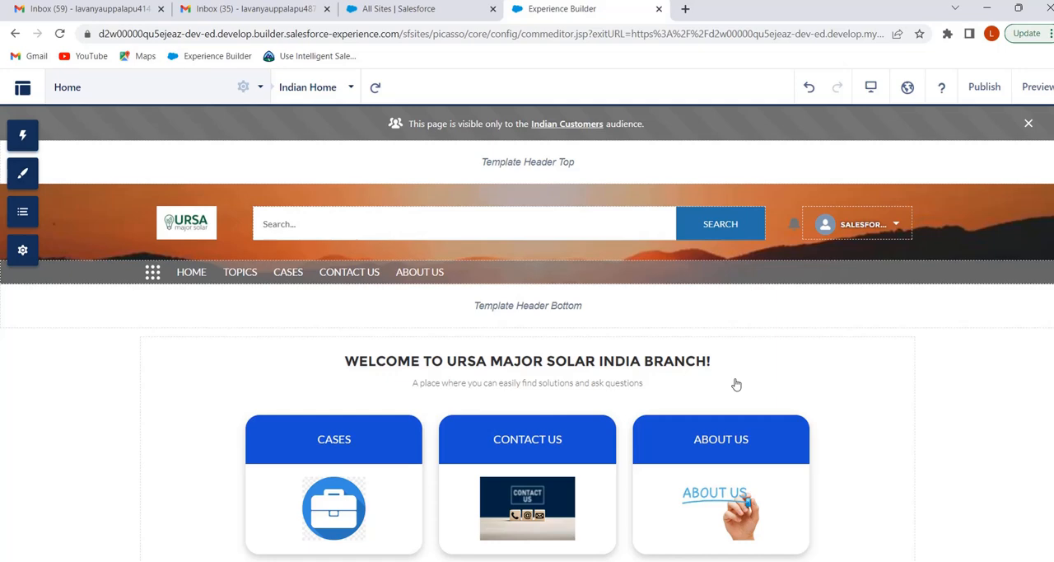
Switch to the incognito Chrome window with the live customer site and reload its Home page to check the headline
mouse_move(631, 561)
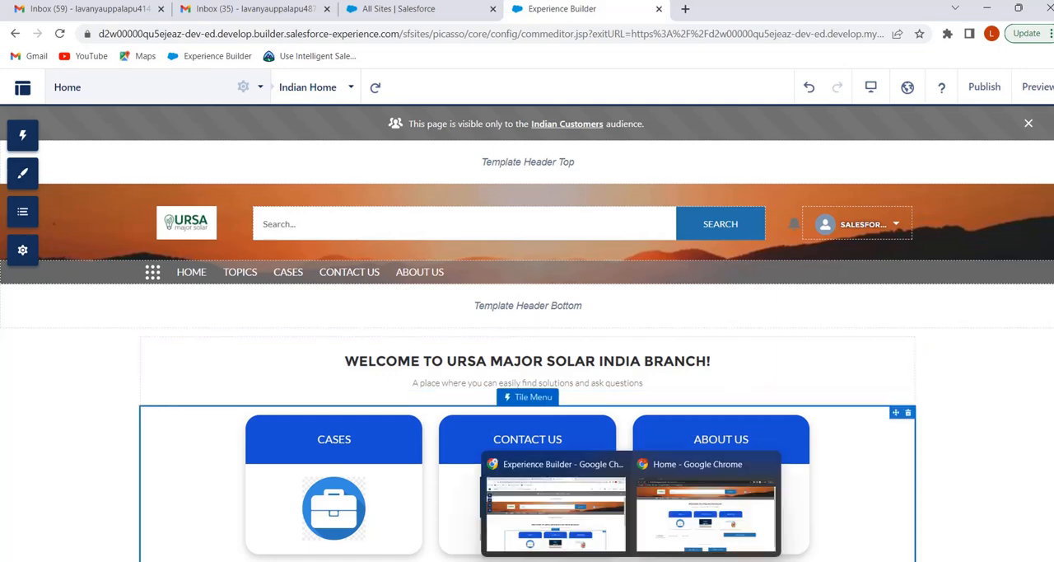
click(682, 531)
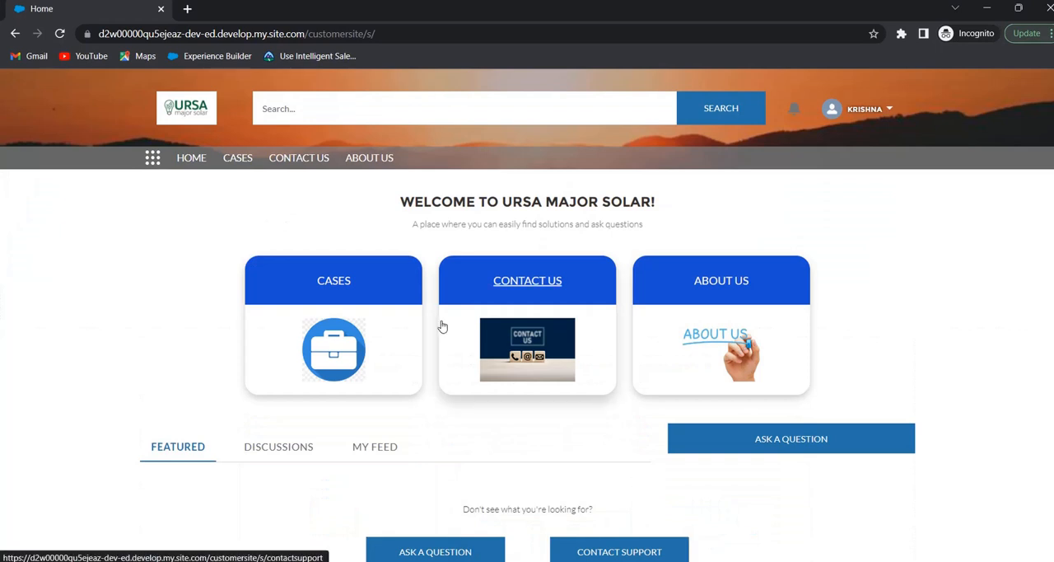
click(59, 34)
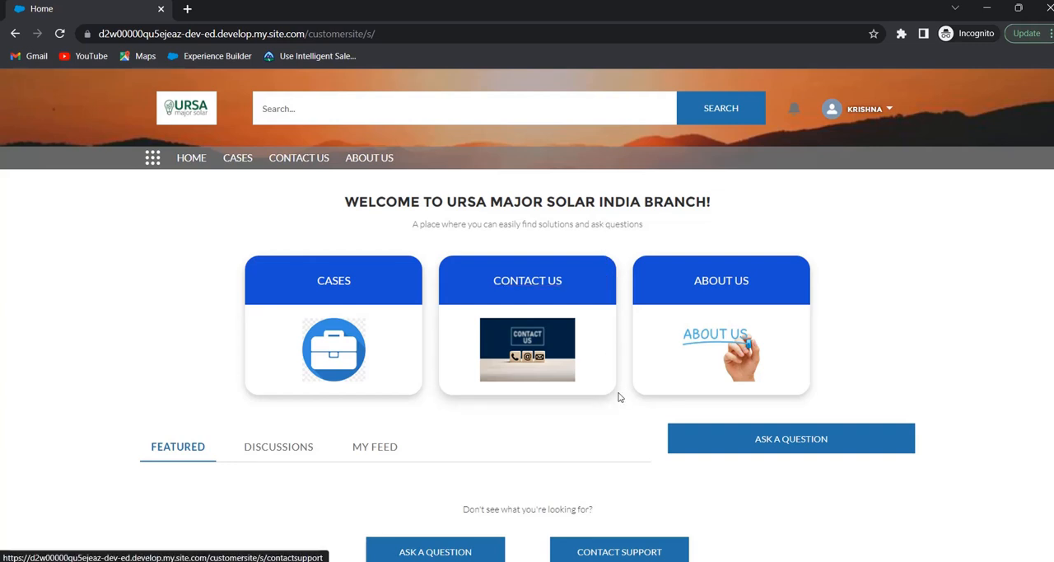
Switch to the other Chrome profile's window, signed in as a different customer, and reload the site's Home page for comparison
mouse_move(663, 561)
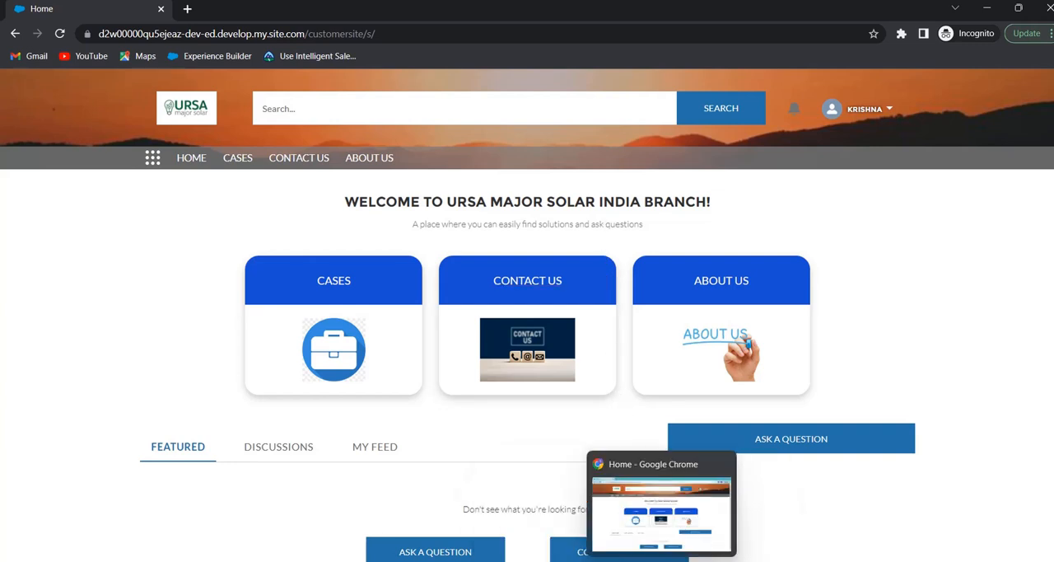
click(685, 521)
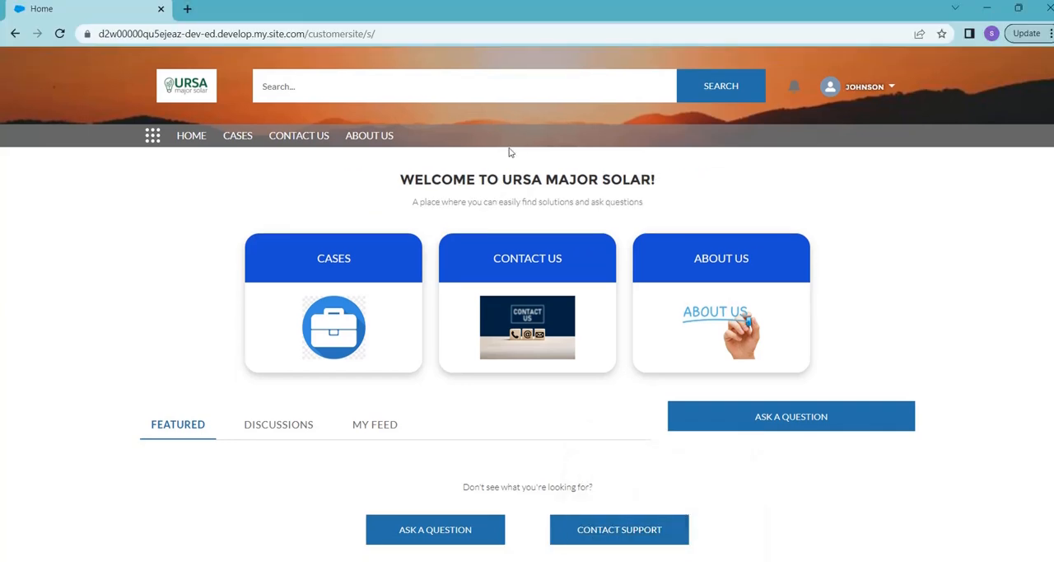
click(59, 34)
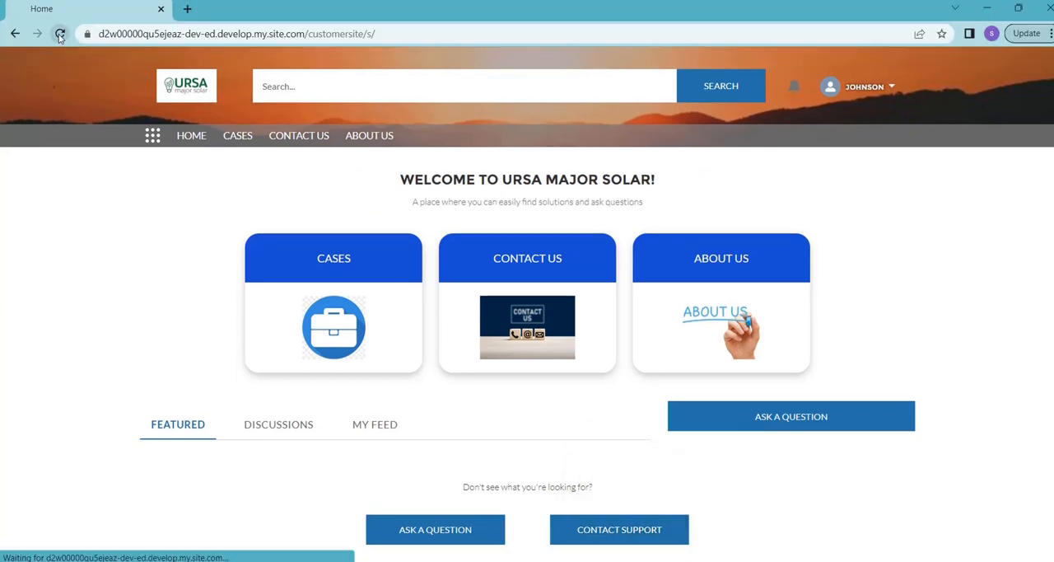